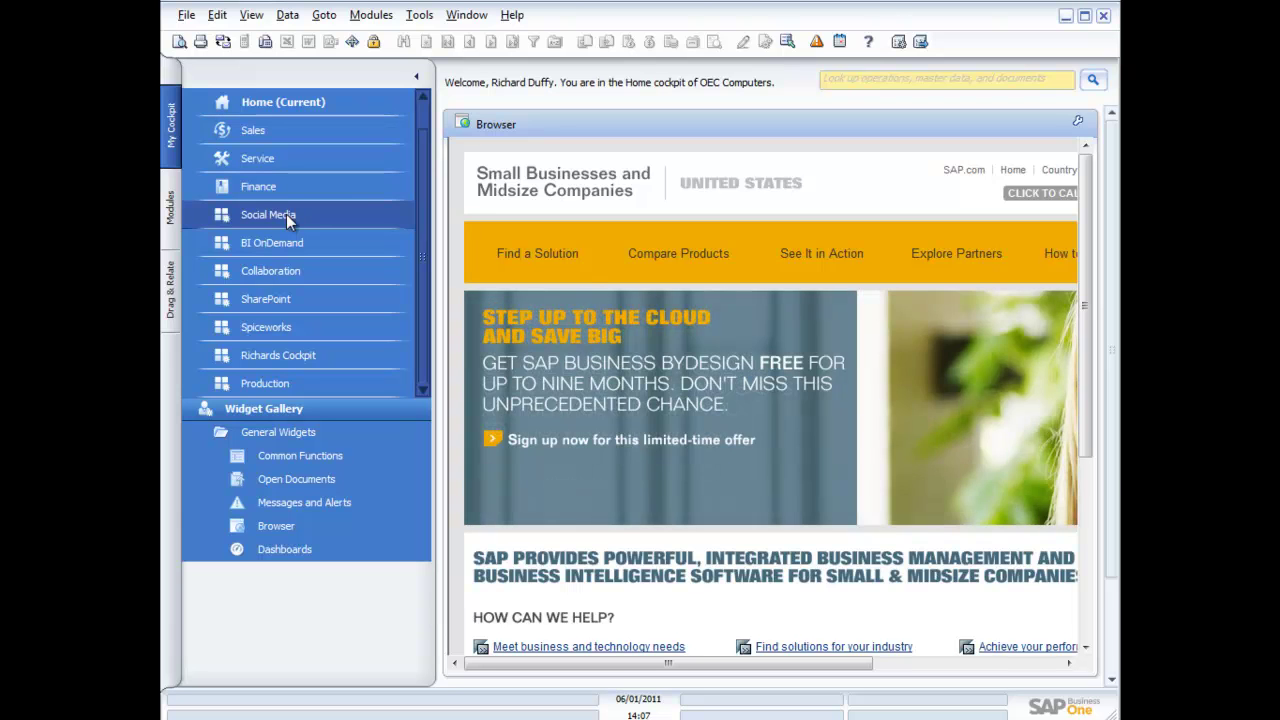
Switch to the Sales cockpit, collapse the side navigation, and refresh the Open Documents widget.
{"action": "left_click", "coordinate": [254, 131]}
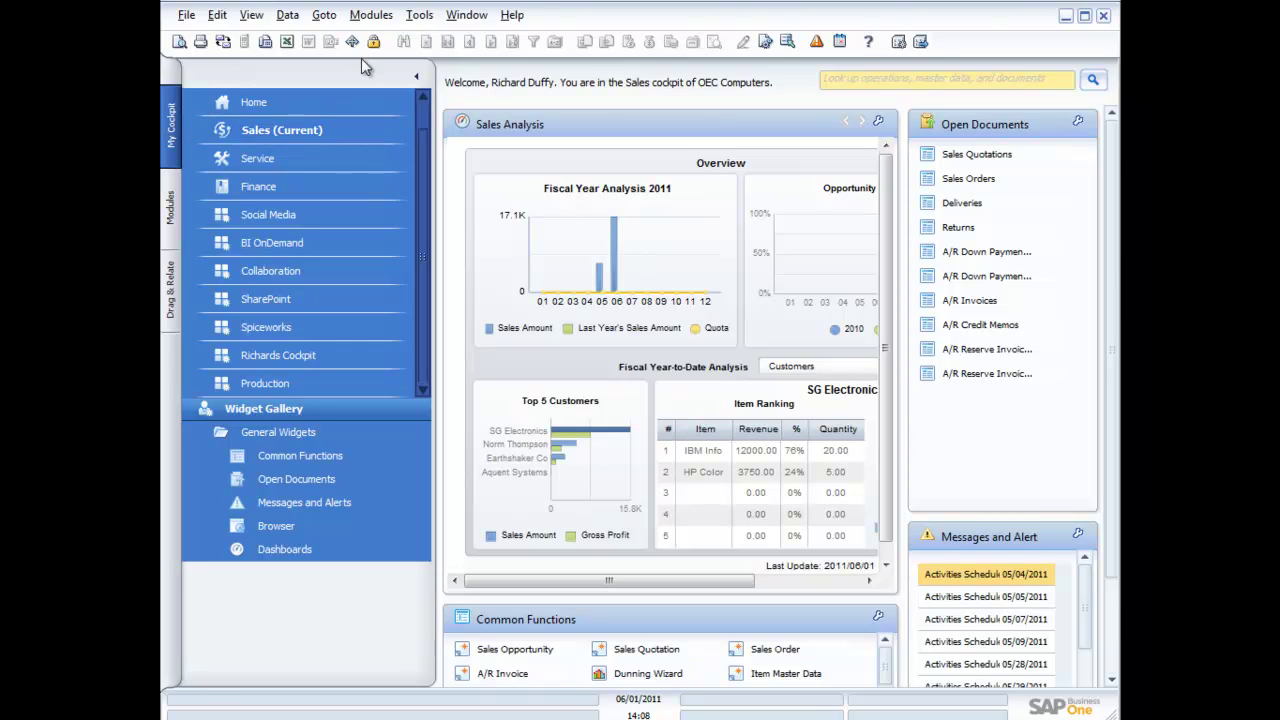
{"action": "left_click", "coordinate": [419, 81]}
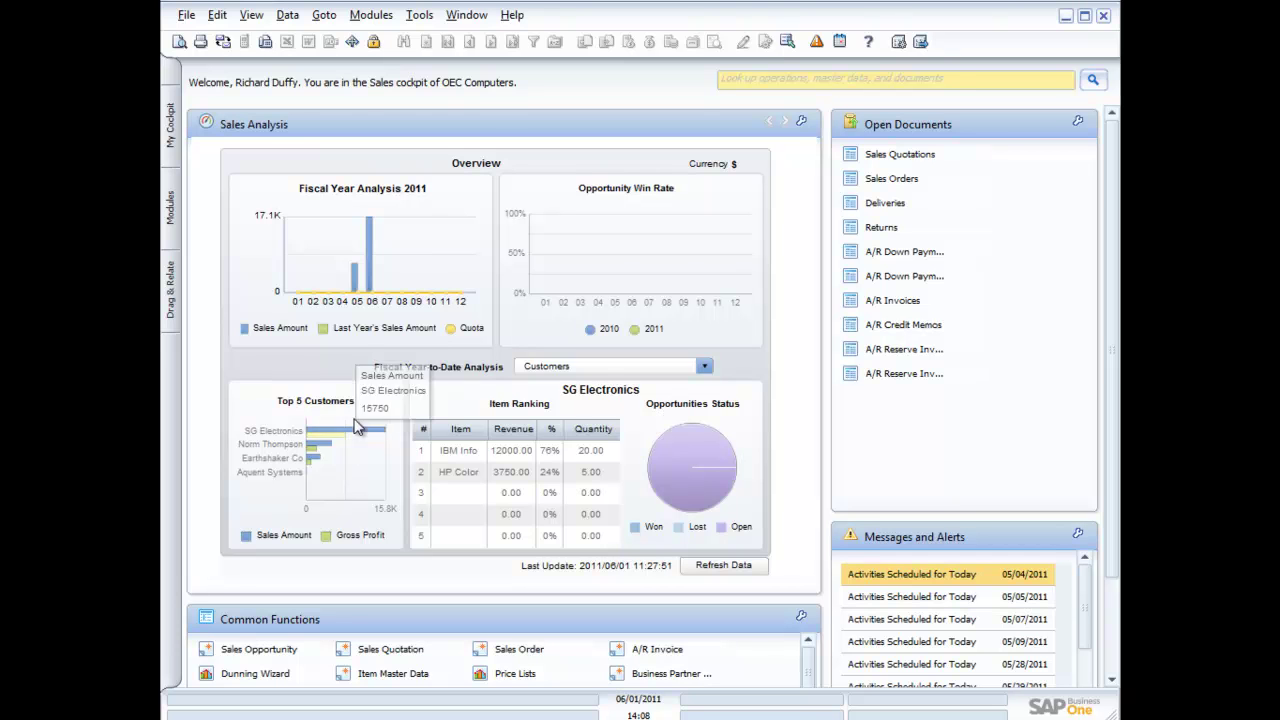
{"action": "mouse_move", "coordinate": [370, 250]}
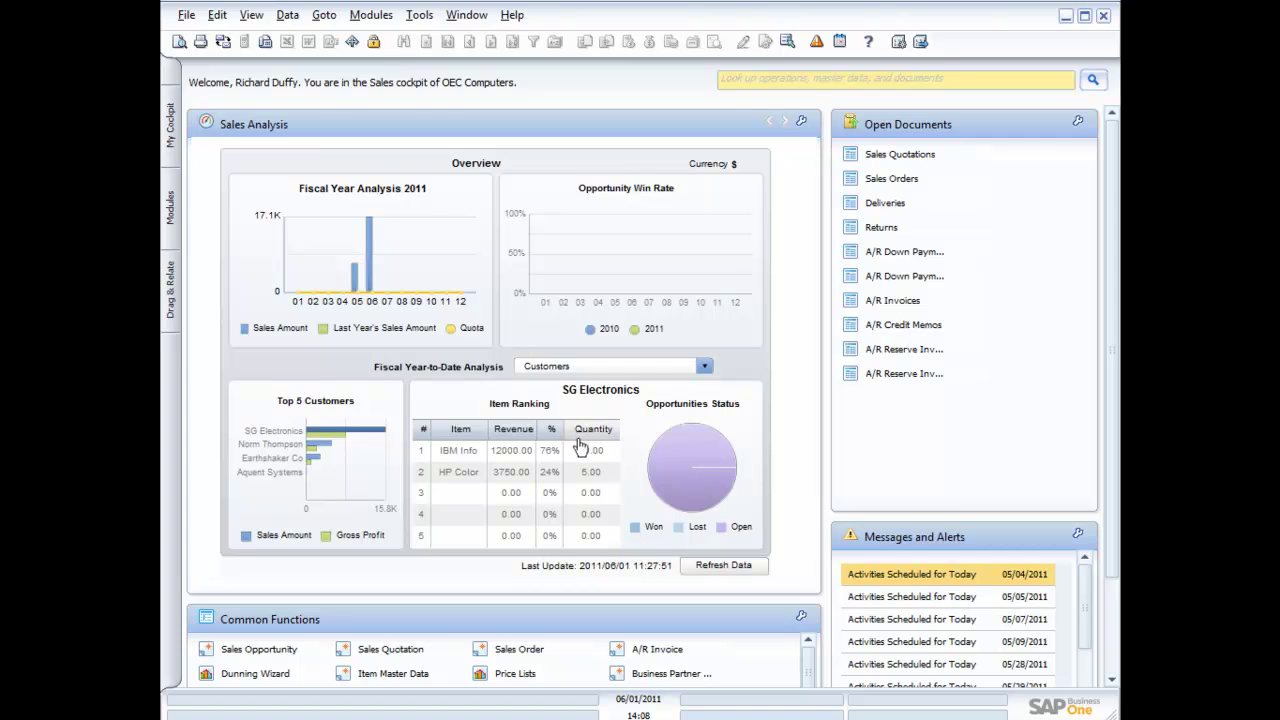
{"action": "left_click", "coordinate": [1079, 122]}
{"action": "left_click", "coordinate": [1050, 173]}
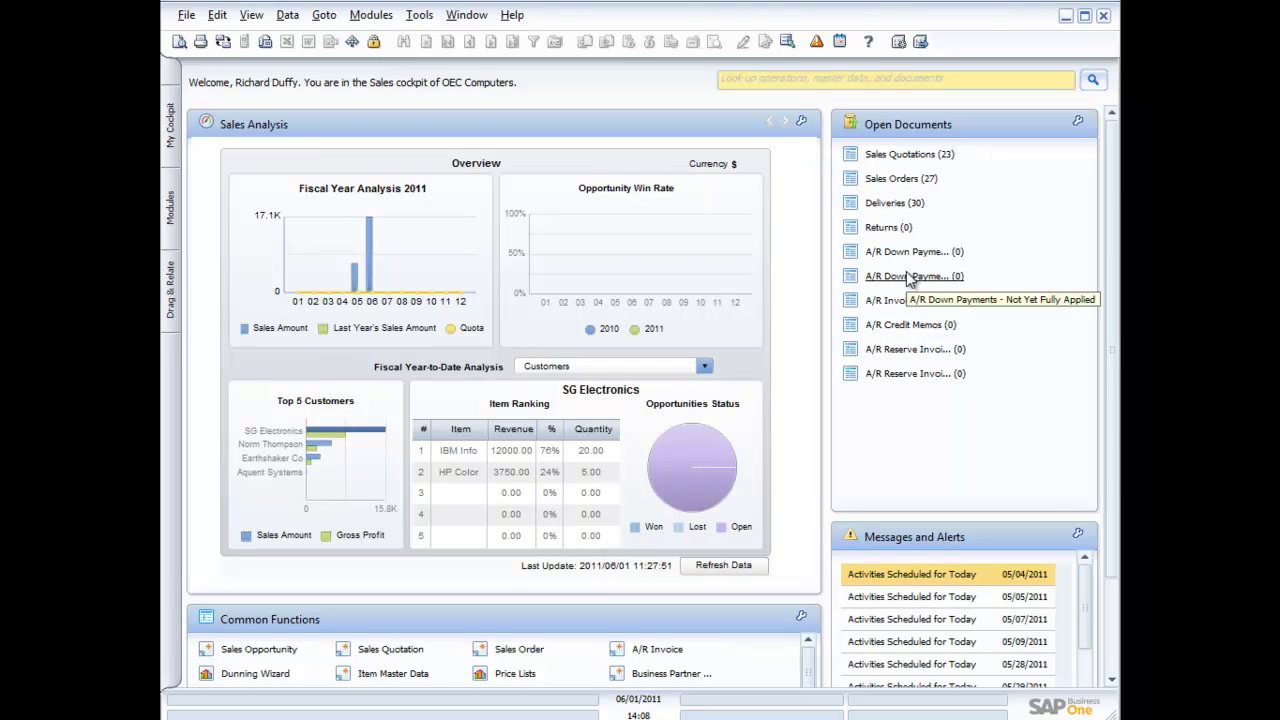
Open quotation 42 from the open sales quotations list and go to the master data of its customer, ADA Technologies.
{"action": "left_click", "coordinate": [917, 163]}
{"action": "left_click_drag", "start_coordinate": [829, 295], "coordinate": [585, 238]}
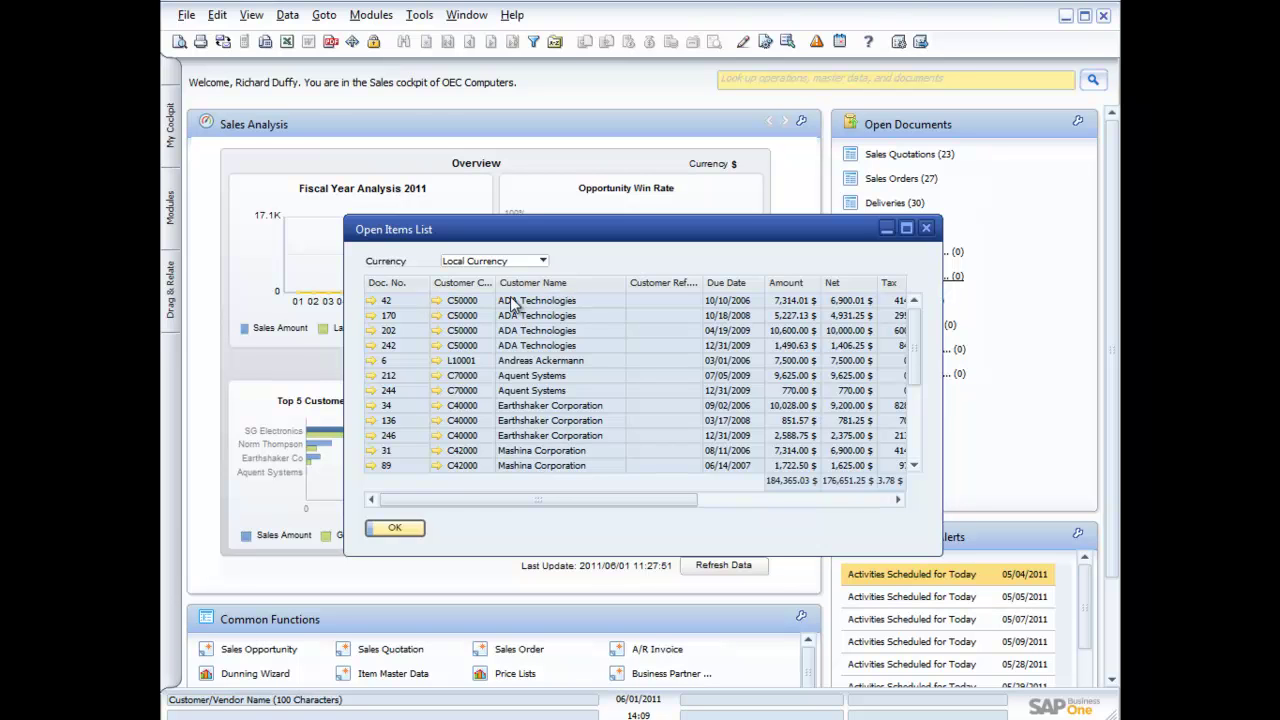
{"action": "left_click", "coordinate": [372, 302]}
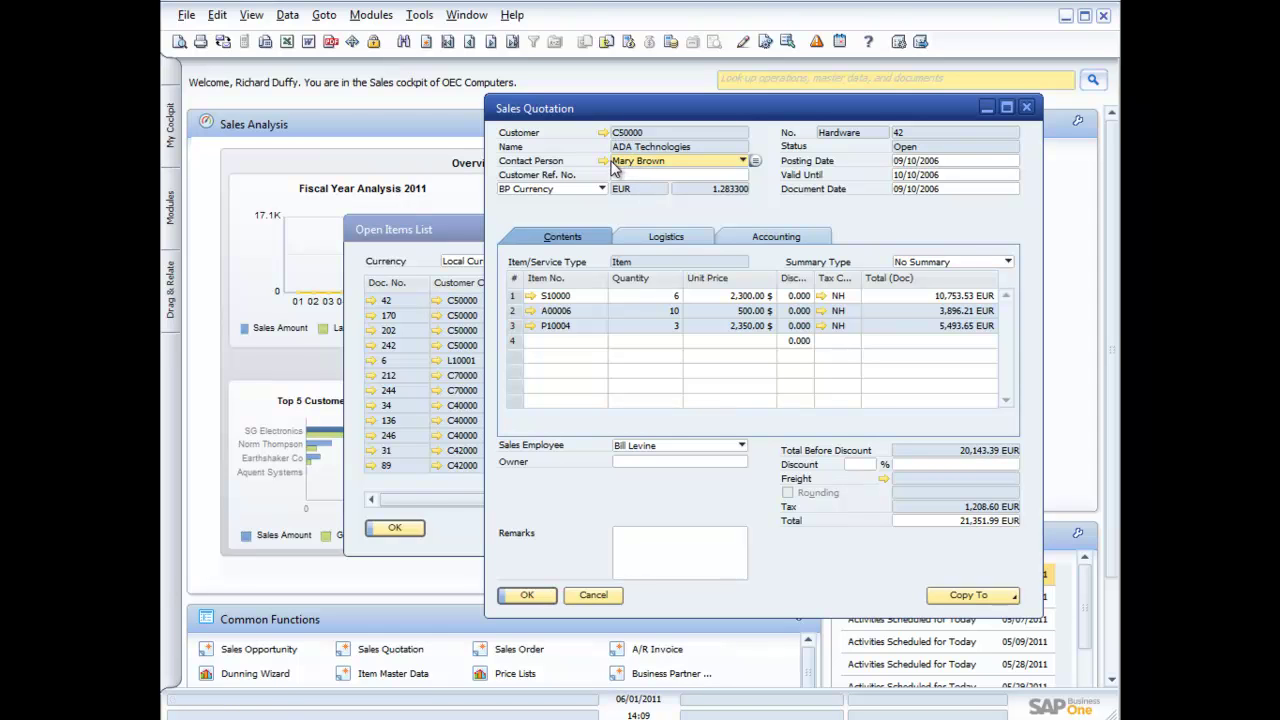
{"action": "left_click", "coordinate": [603, 132]}
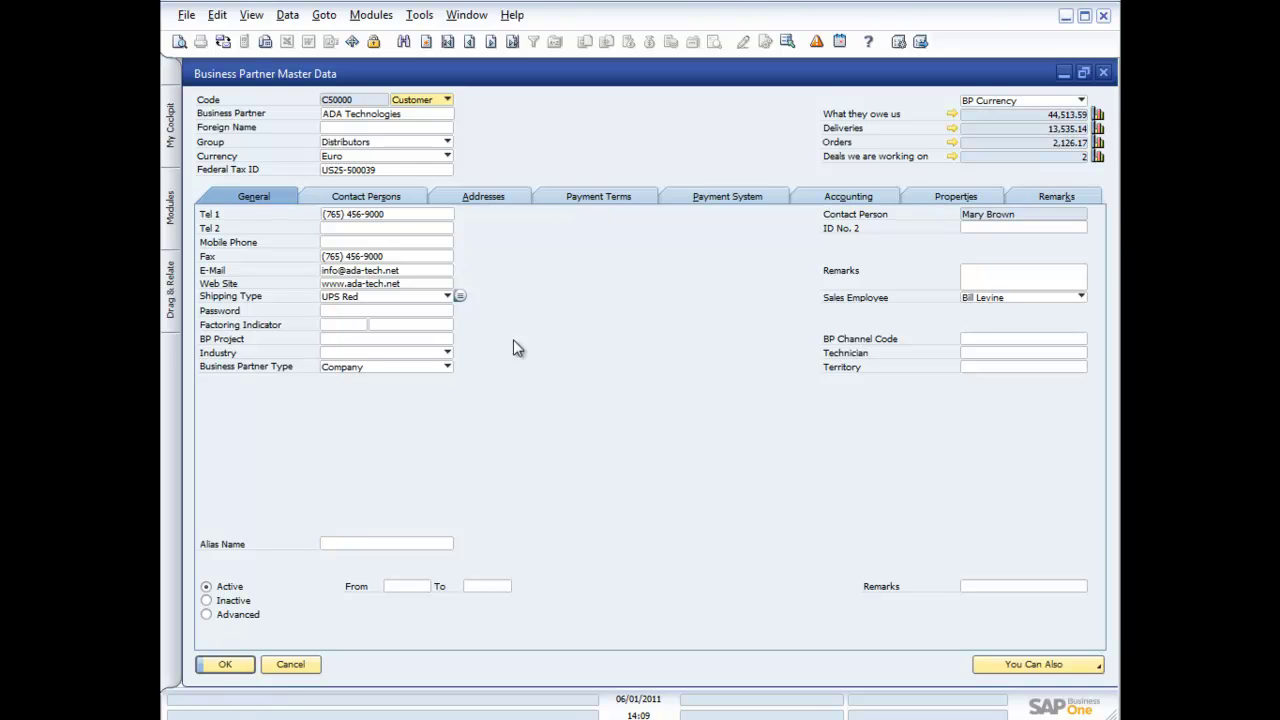
Look up the related activities of ADA Technologies and start a new activity for this business partner.
{"action": "left_click", "coordinate": [1055, 668]}
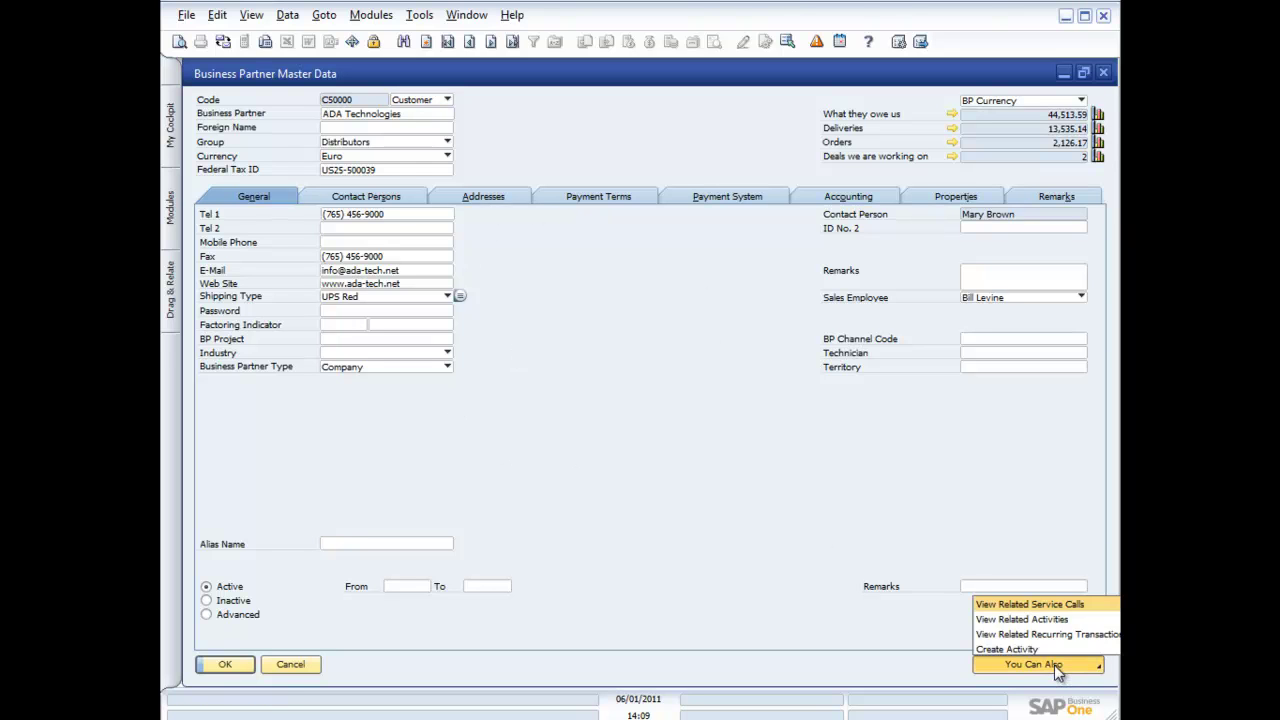
{"action": "left_click", "coordinate": [1026, 619]}
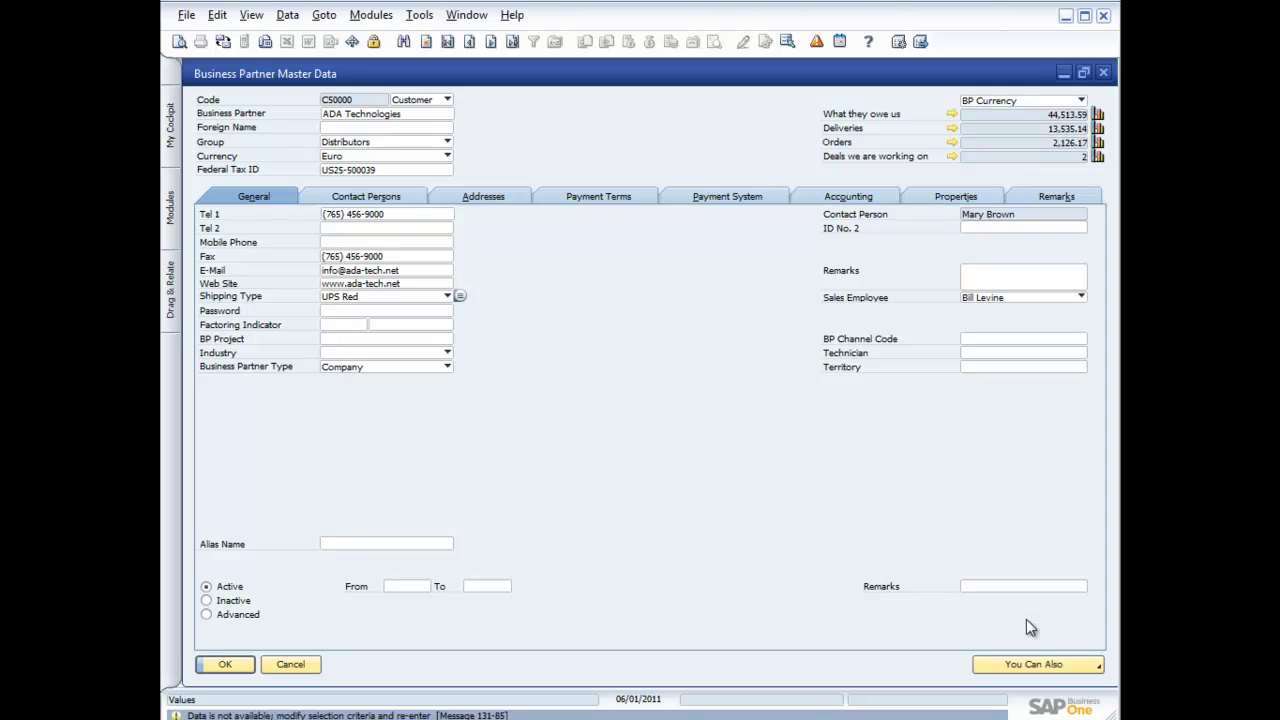
{"action": "left_click", "coordinate": [1047, 666]}
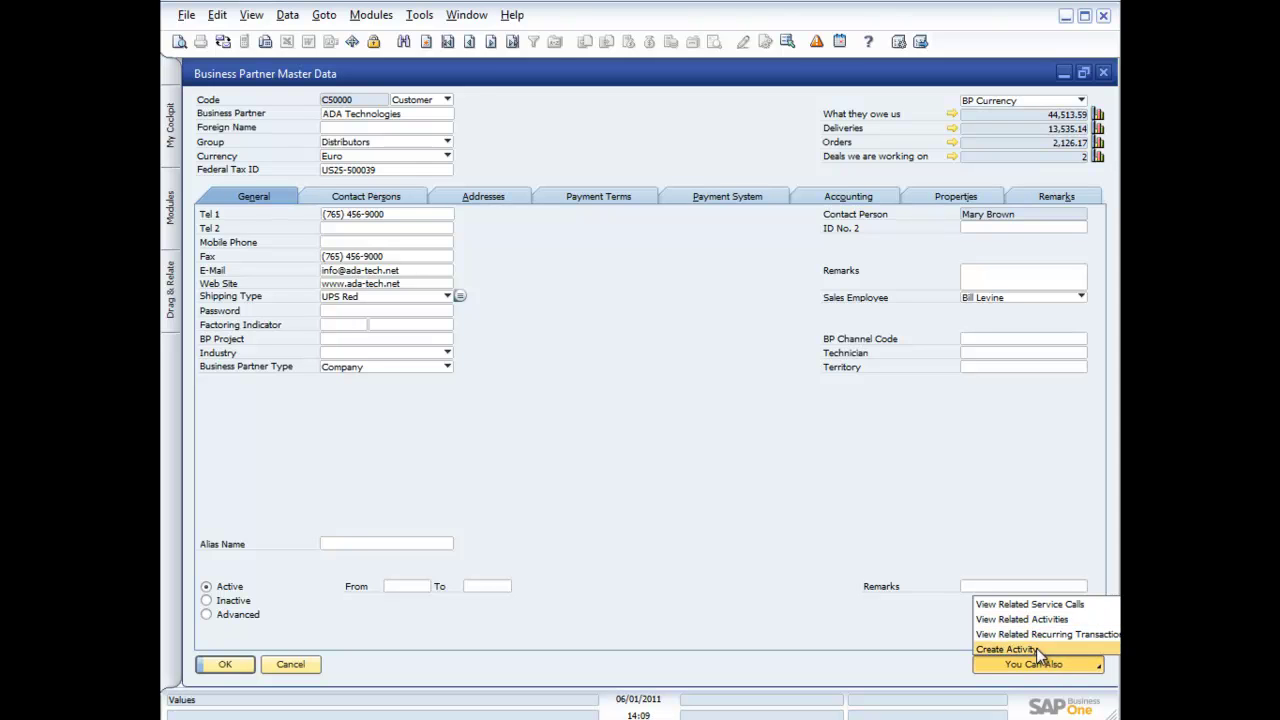
{"action": "left_click", "coordinate": [1040, 652]}
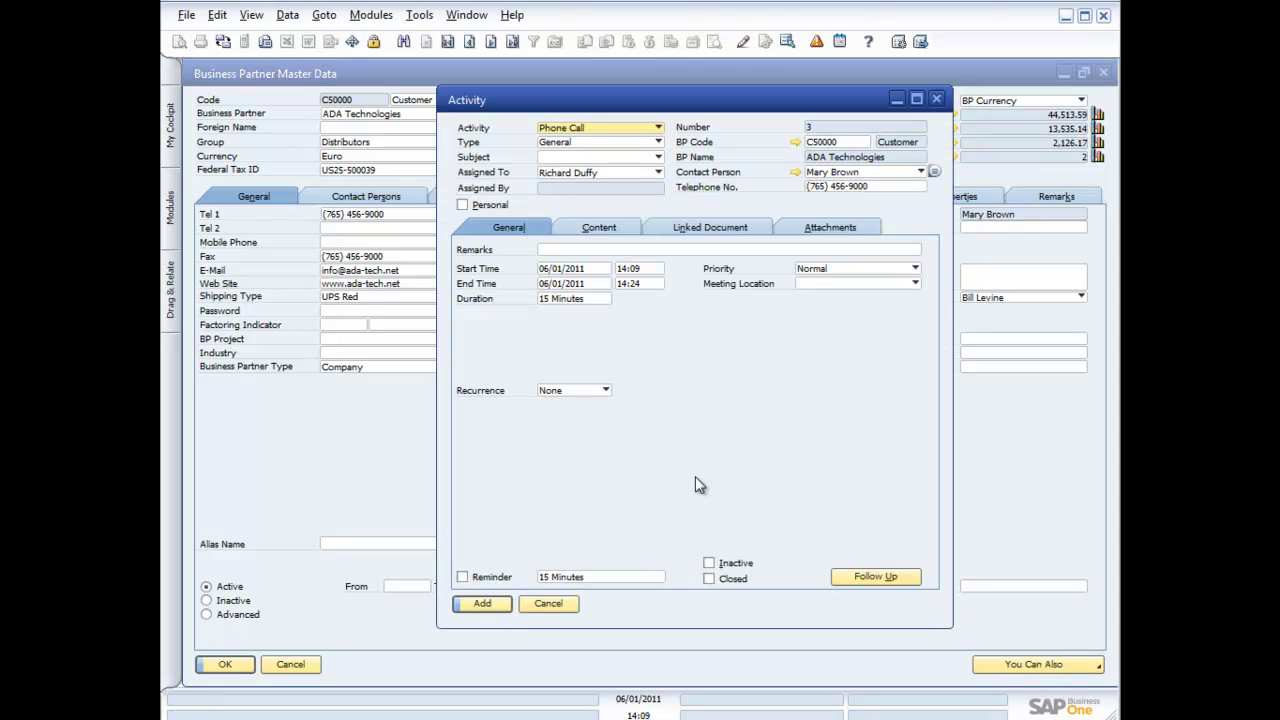
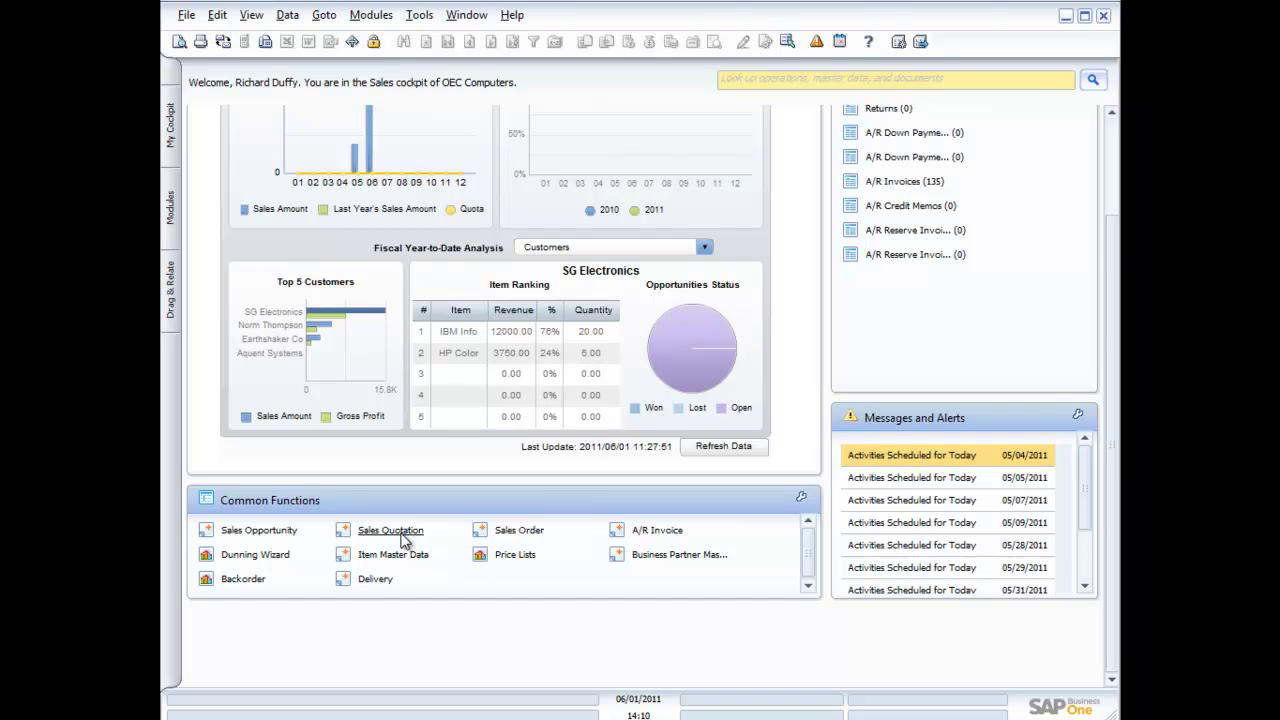
Open one blank sales quotation and two blank sales orders from the common functions, arranging their windows so all are visible.
{"action": "left_click", "coordinate": [398, 538]}
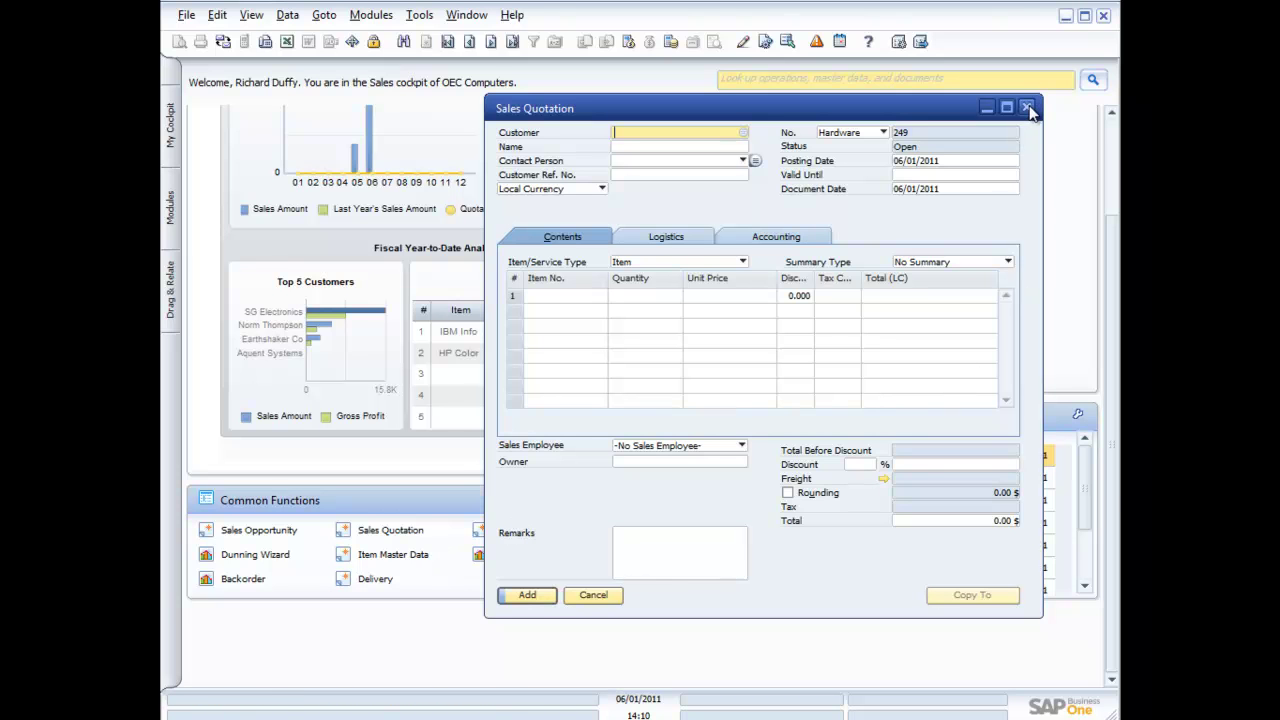
{"action": "left_click_drag", "start_coordinate": [912, 110], "coordinate": [960, 108]}
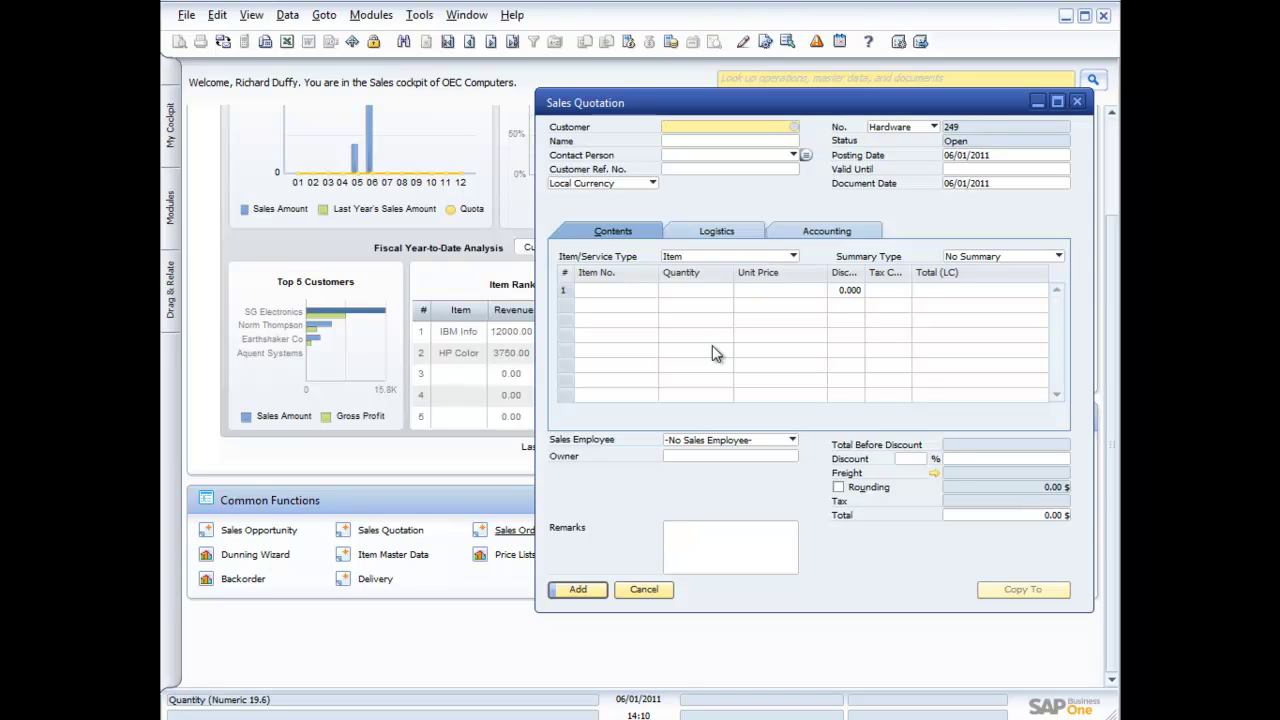
{"action": "left_click", "coordinate": [521, 543]}
{"action": "left_click_drag", "start_coordinate": [693, 118], "coordinate": [748, 142]}
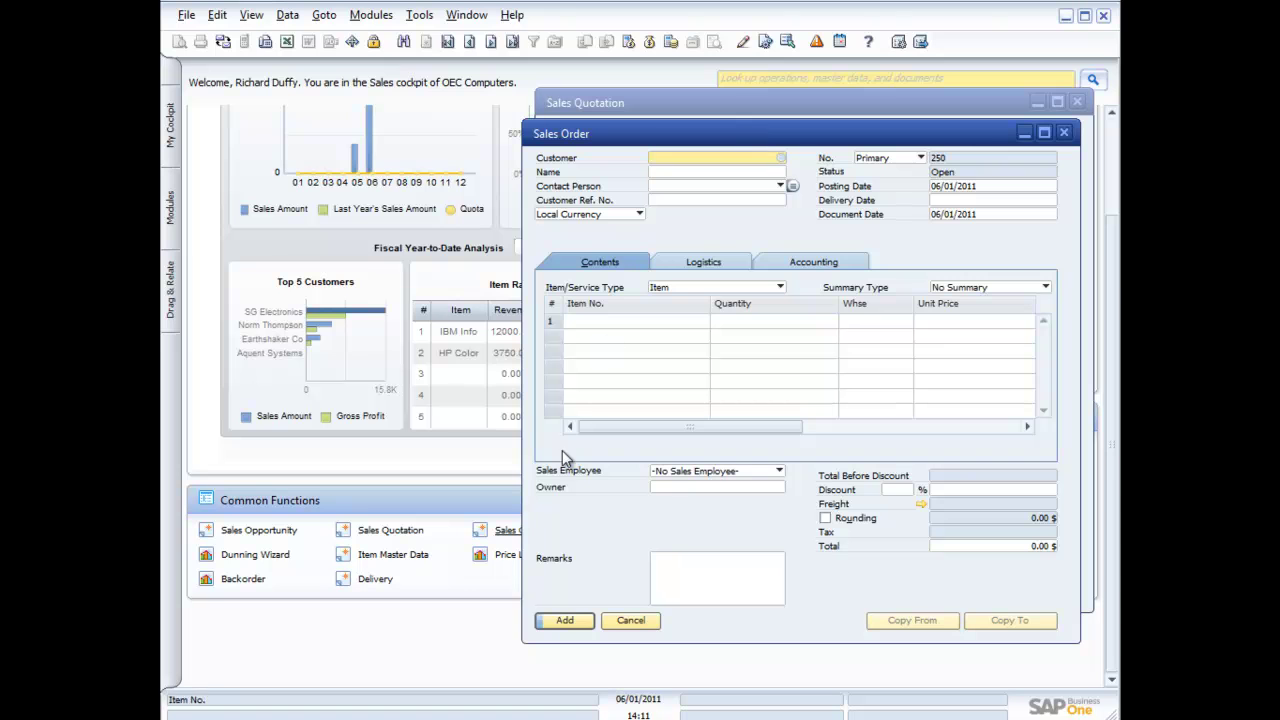
{"action": "left_click", "coordinate": [511, 538]}
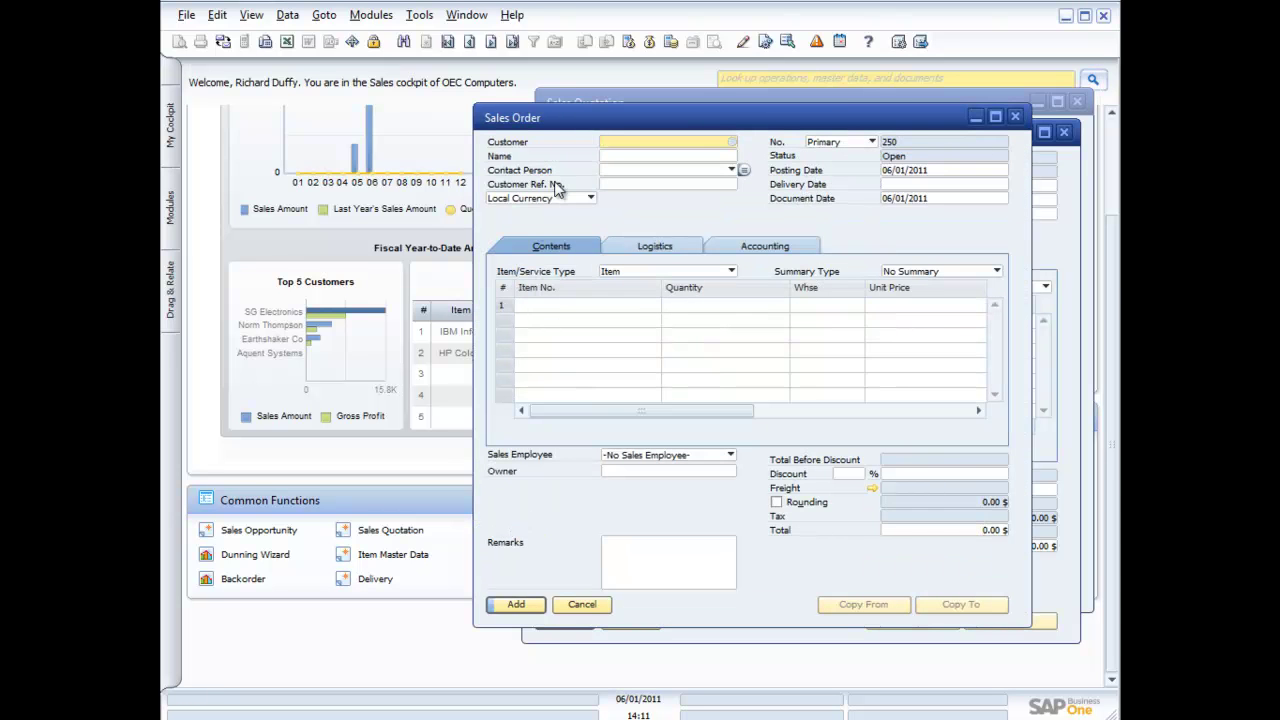
{"action": "left_click_drag", "start_coordinate": [579, 118], "coordinate": [496, 183]}
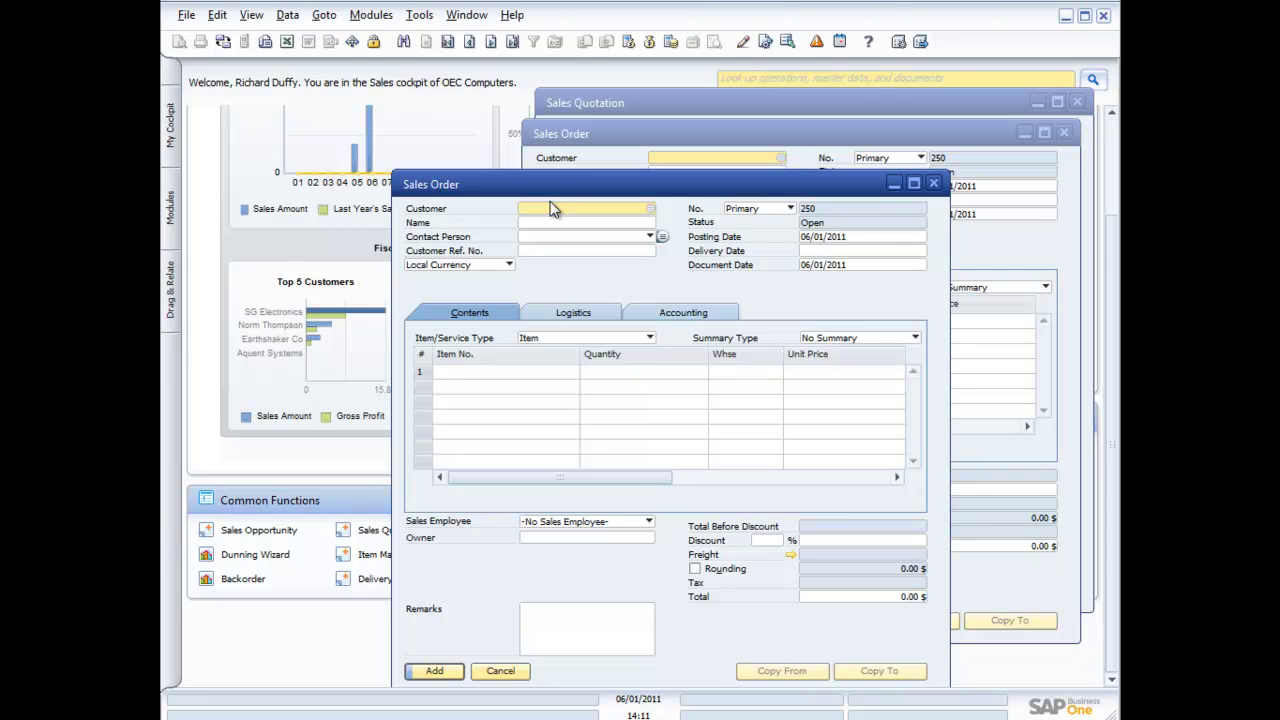
Check the list of open windows and close both sales orders and the sales quotation.
{"action": "left_click", "coordinate": [470, 16]}
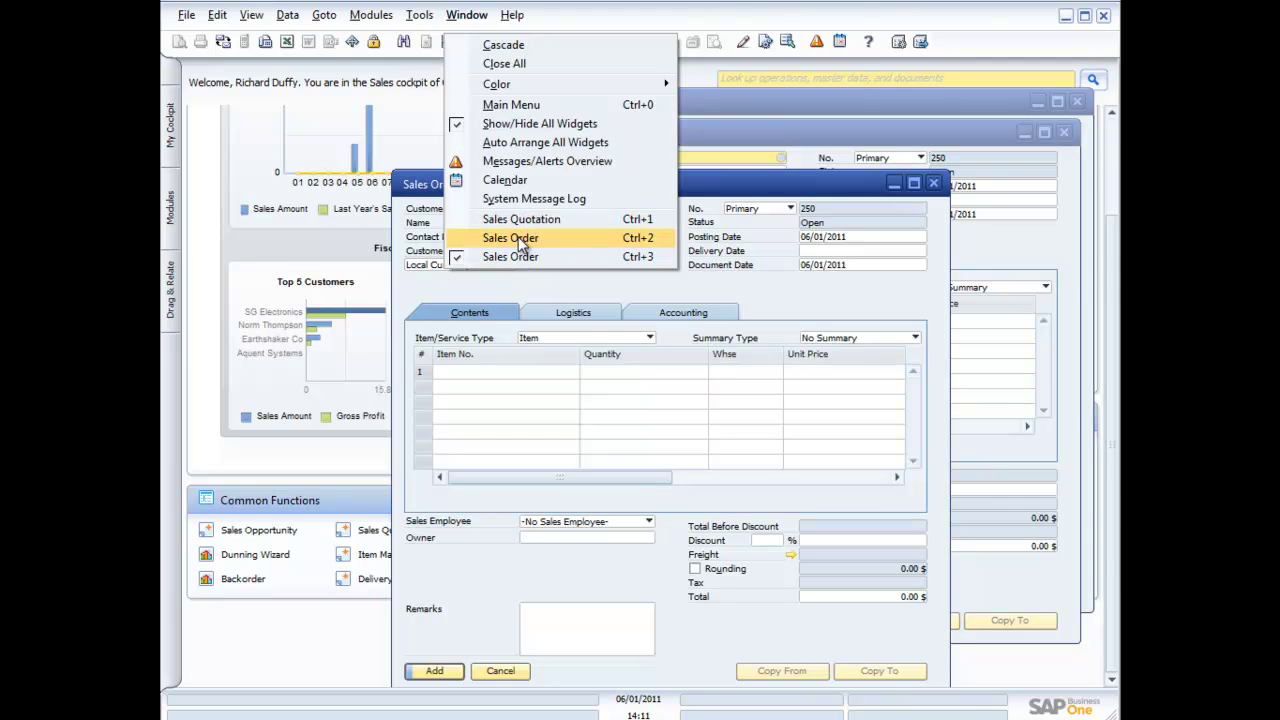
{"action": "left_click", "coordinate": [812, 196]}
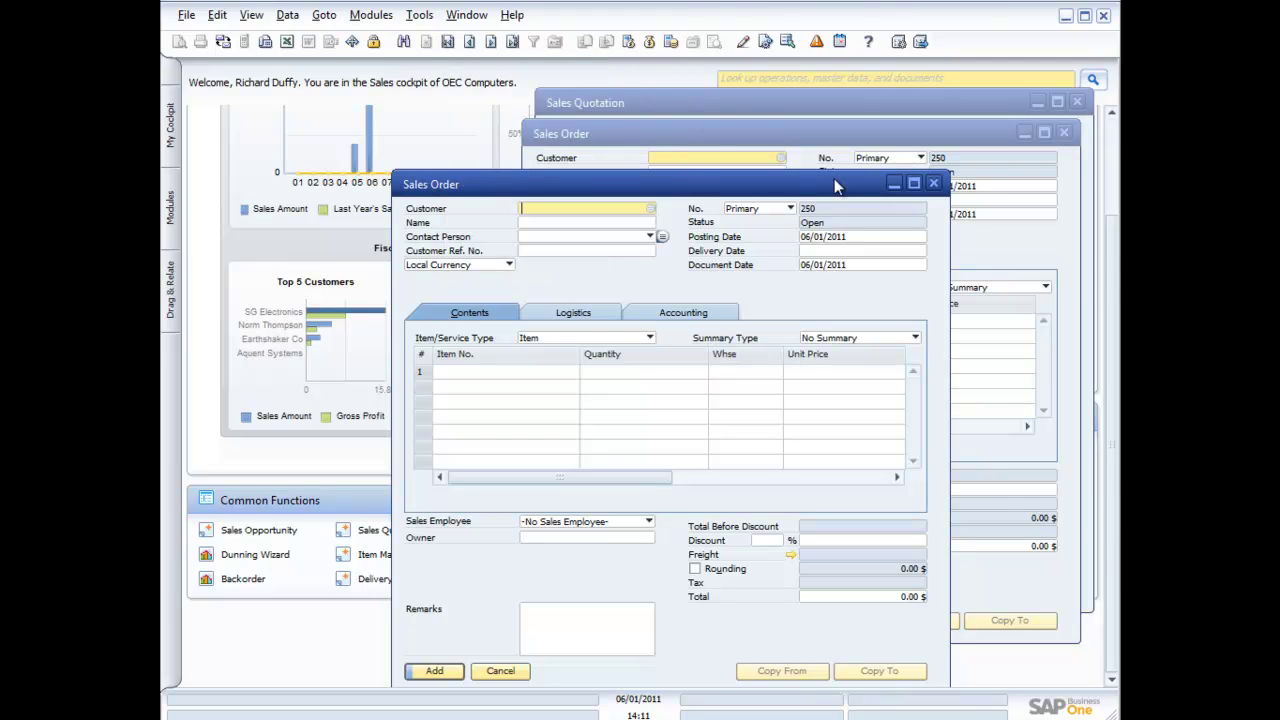
{"action": "left_click", "coordinate": [933, 182]}
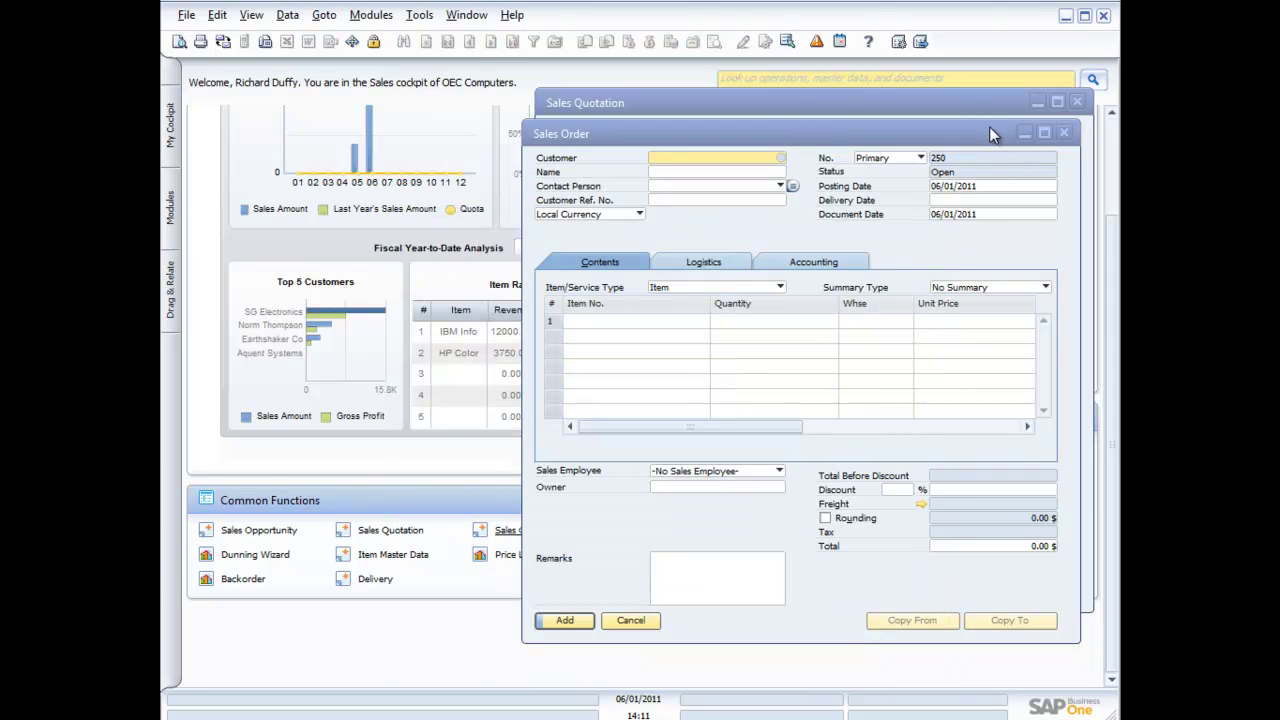
{"action": "left_click", "coordinate": [1064, 132]}
{"action": "left_click", "coordinate": [1077, 101]}
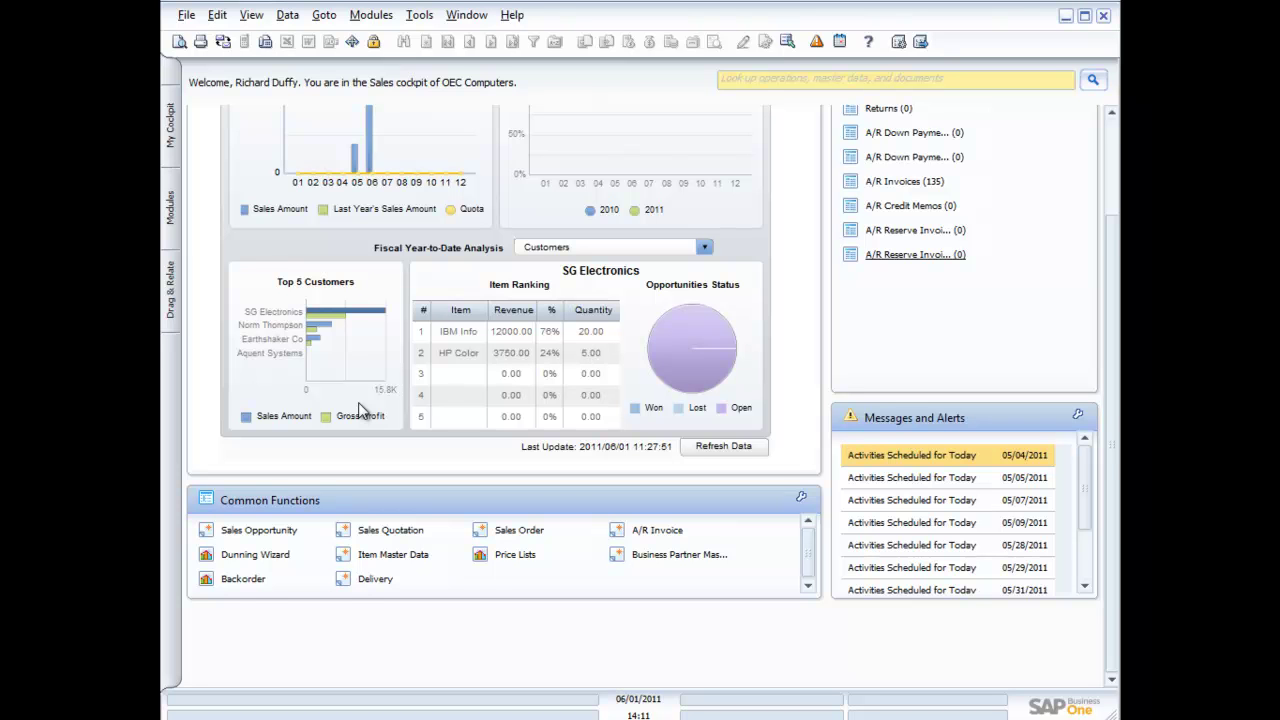
Switch to the Finance cockpit, collapse the side navigation, and refresh its Open Documents widget.
{"action": "left_click", "coordinate": [171, 125]}
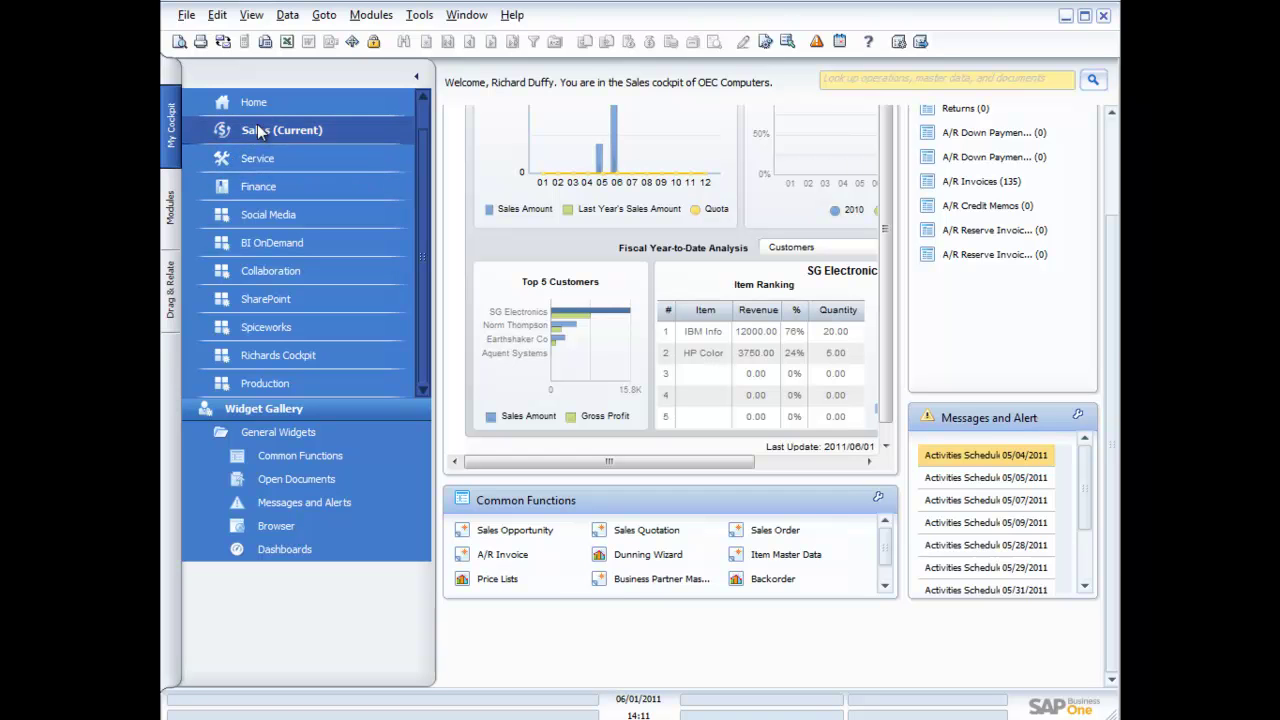
{"action": "left_click", "coordinate": [254, 183]}
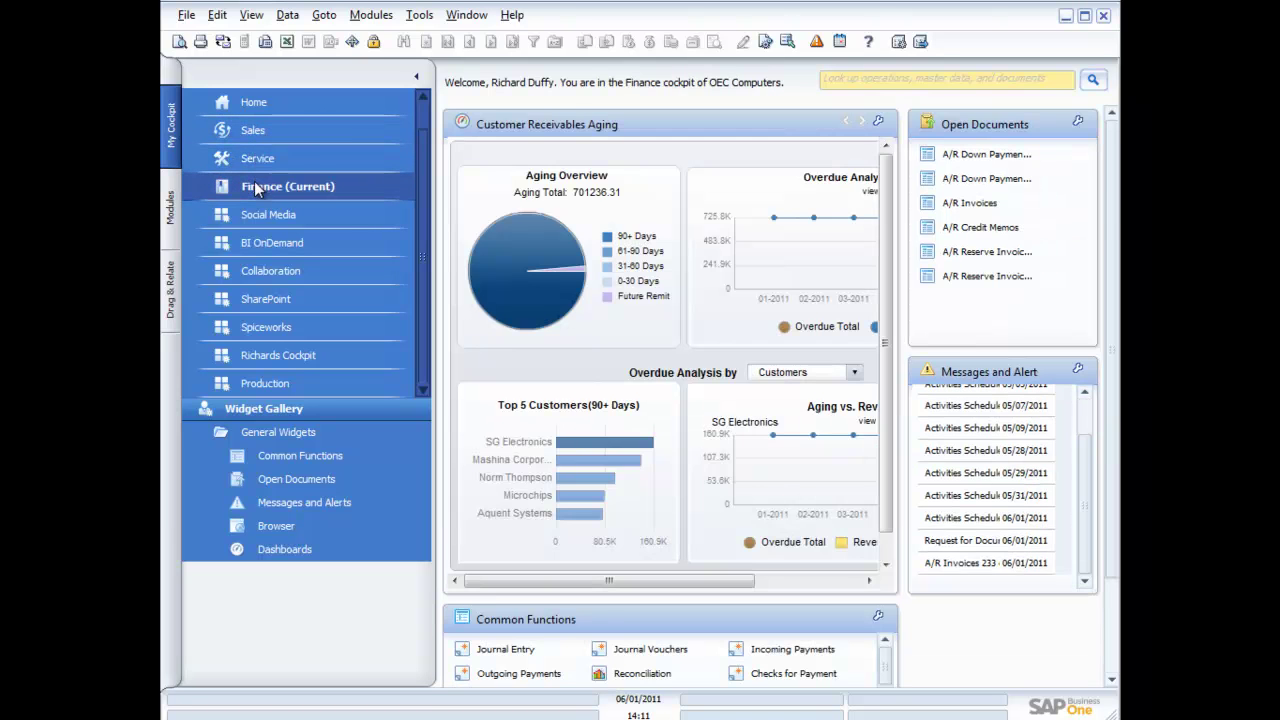
{"action": "left_click", "coordinate": [416, 77]}
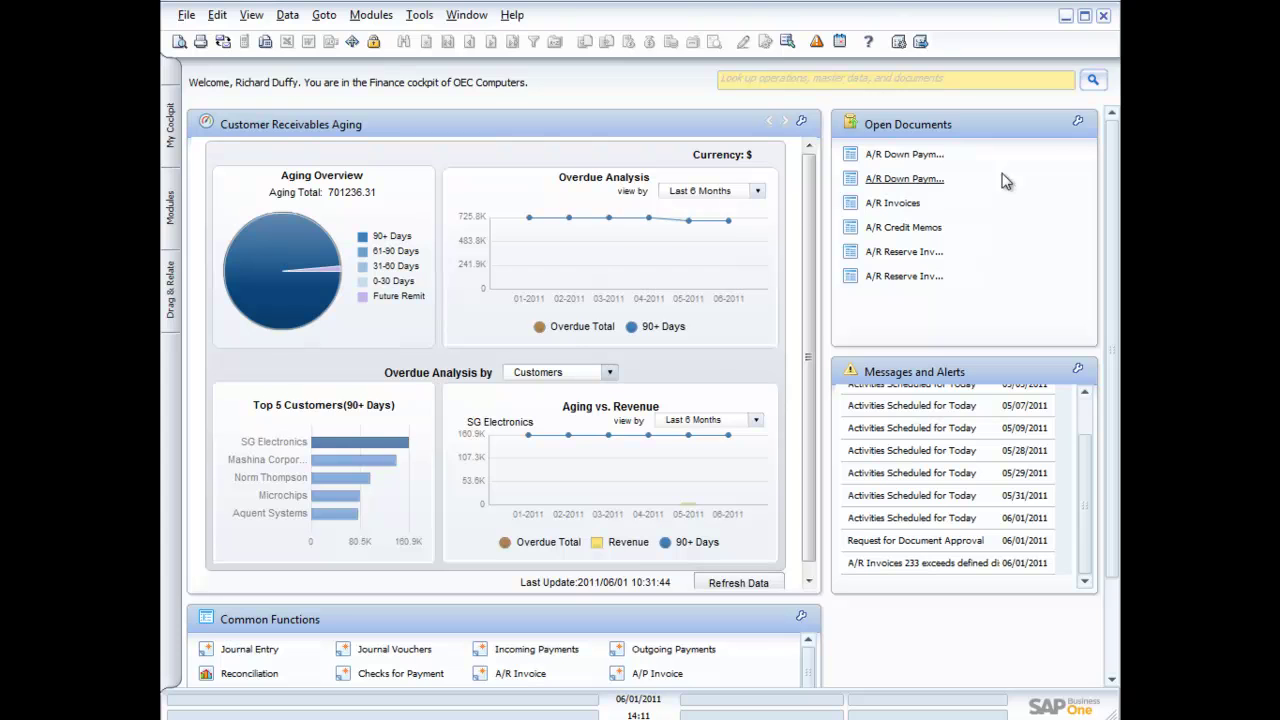
{"action": "left_click", "coordinate": [1078, 123]}
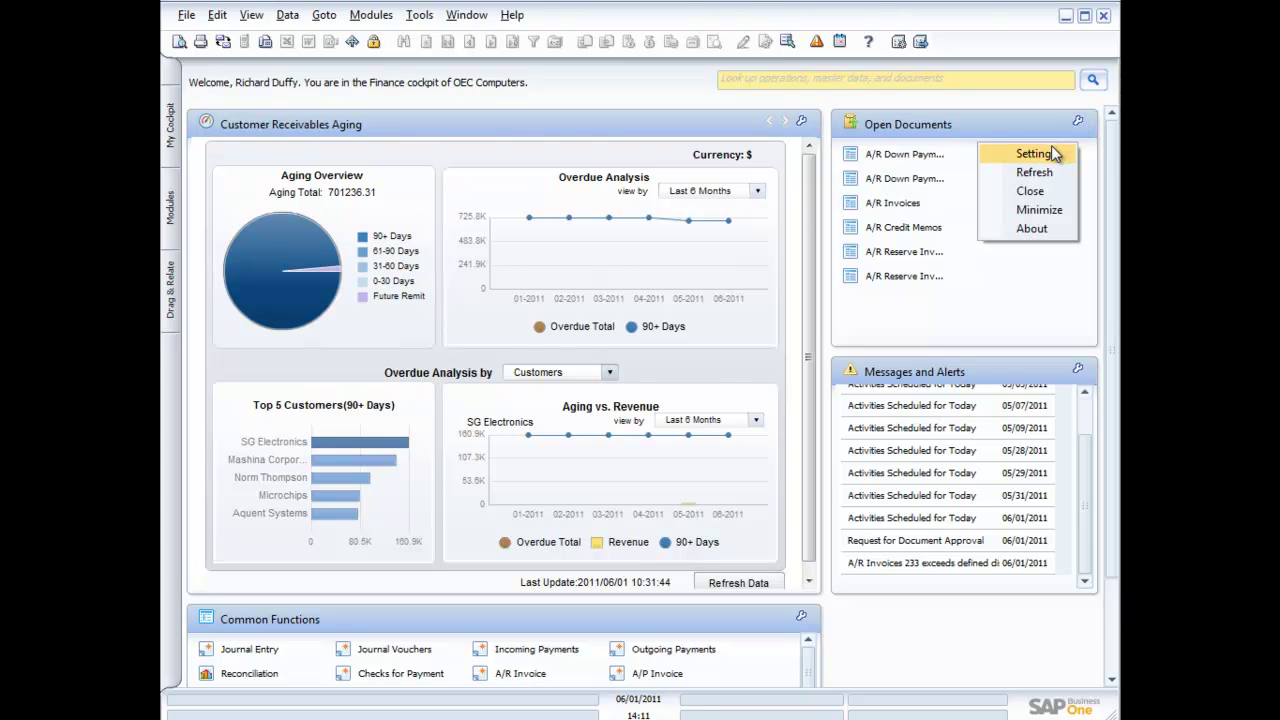
{"action": "left_click", "coordinate": [1043, 169]}
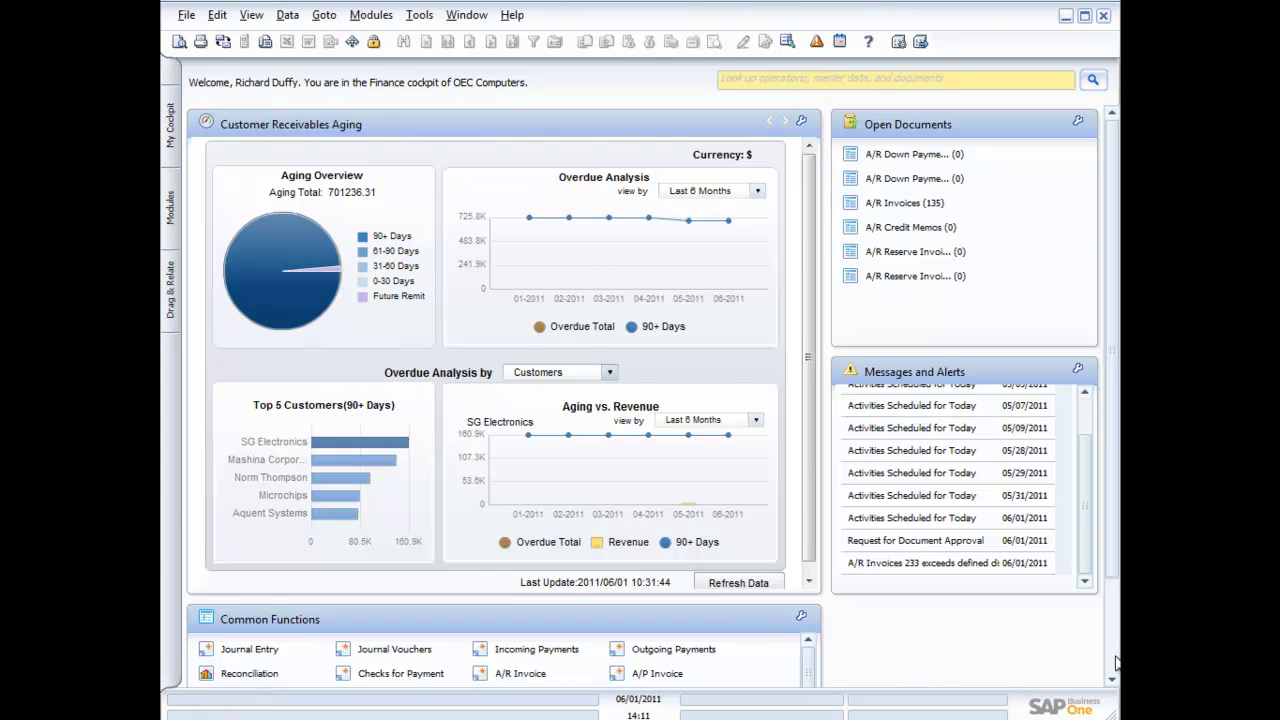
Open a blank journal entry form from the Finance cockpit's common functions and dismiss its window.
{"action": "scroll", "coordinate": [1116, 664], "scroll_direction": "down", "scroll_amount": 3}
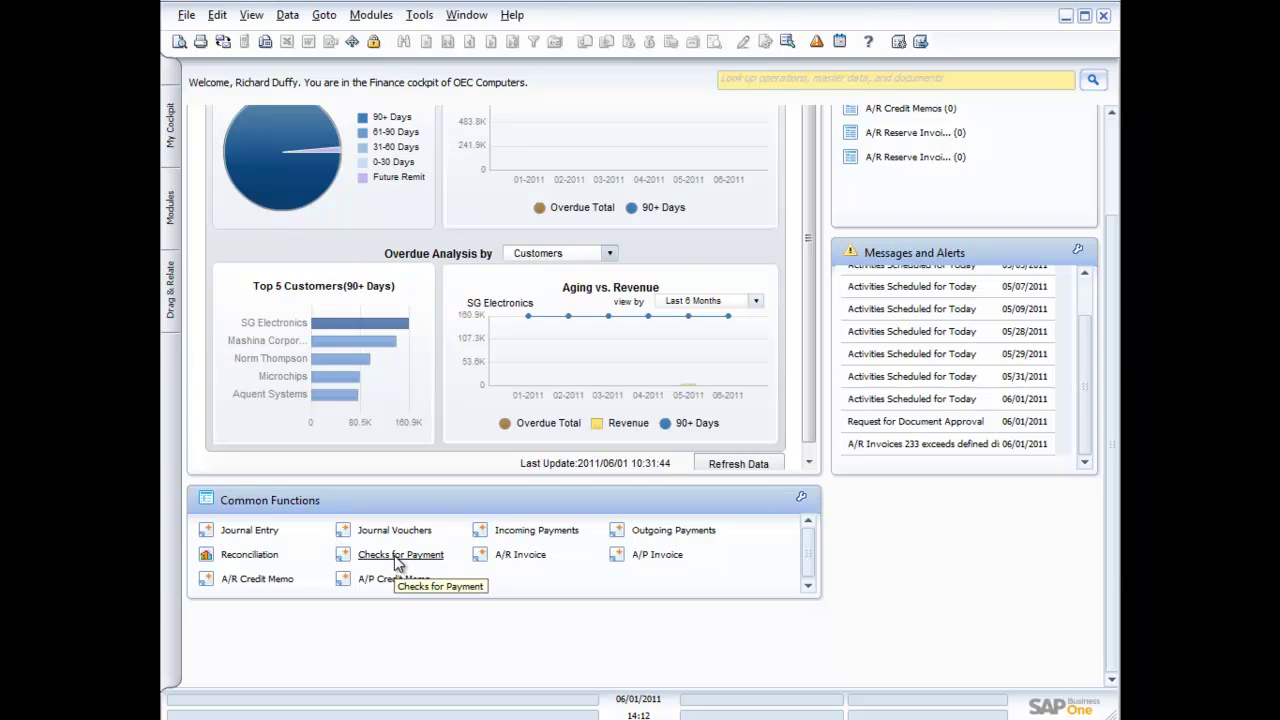
{"action": "left_click", "coordinate": [257, 531]}
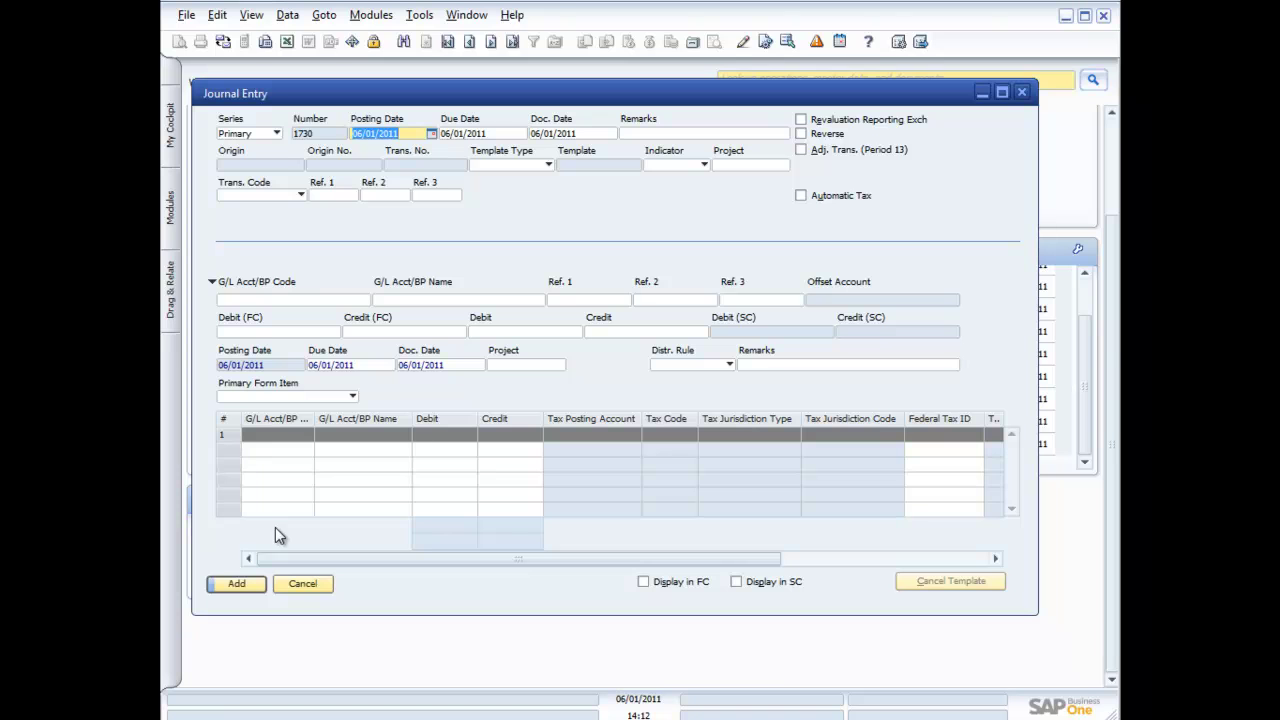
{"action": "left_click", "coordinate": [982, 92]}
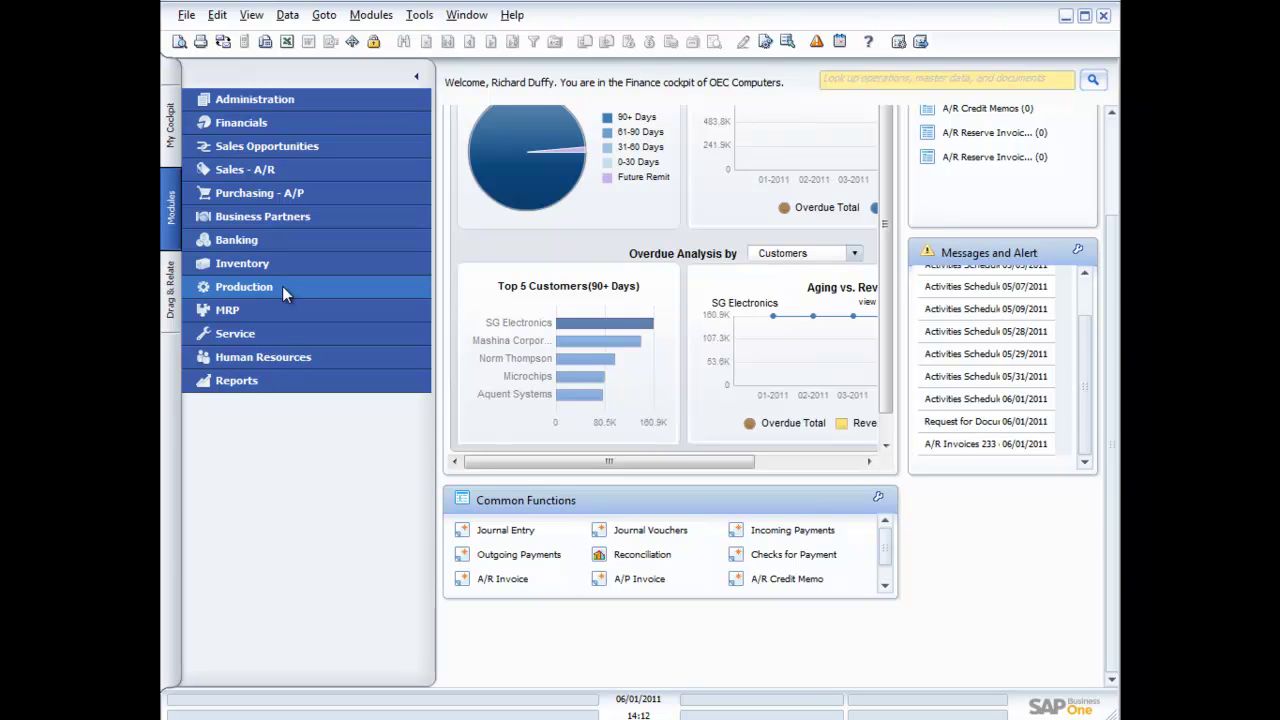
View the blank A/R Invoice and Delivery forms of the Sales - A/R module, closing each one again.
{"action": "left_click", "coordinate": [325, 169]}
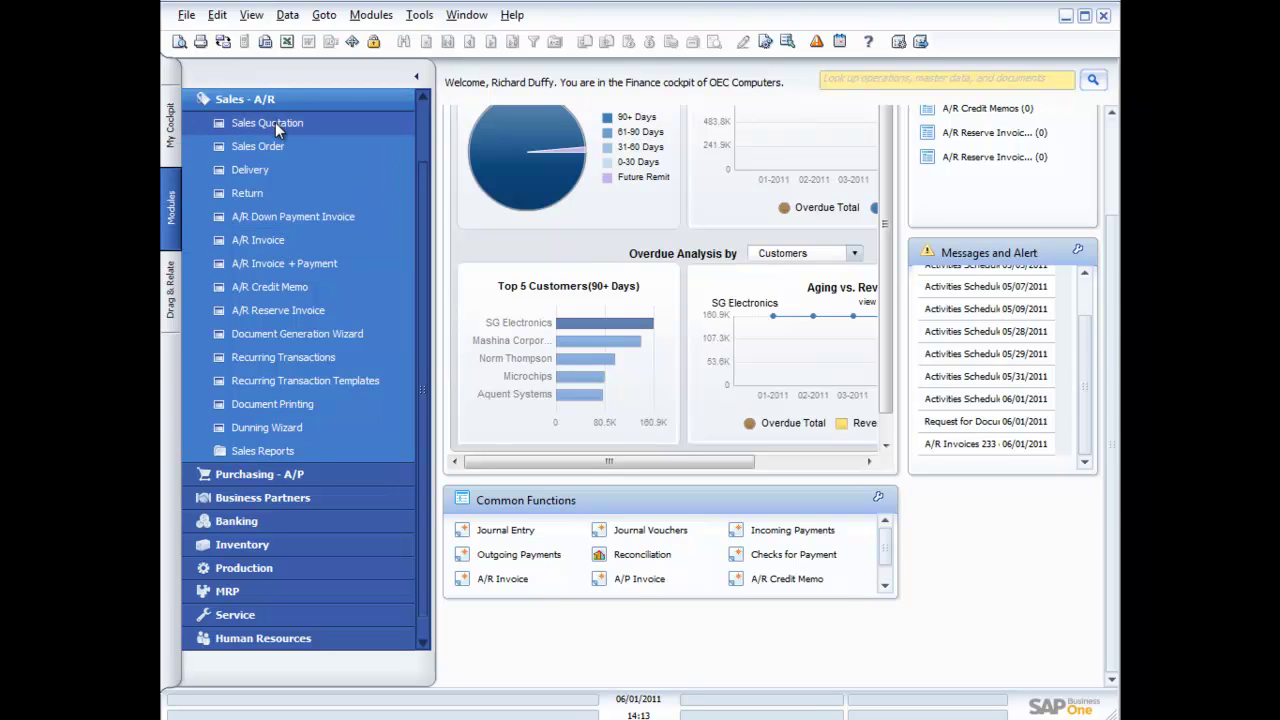
{"action": "left_click", "coordinate": [271, 244]}
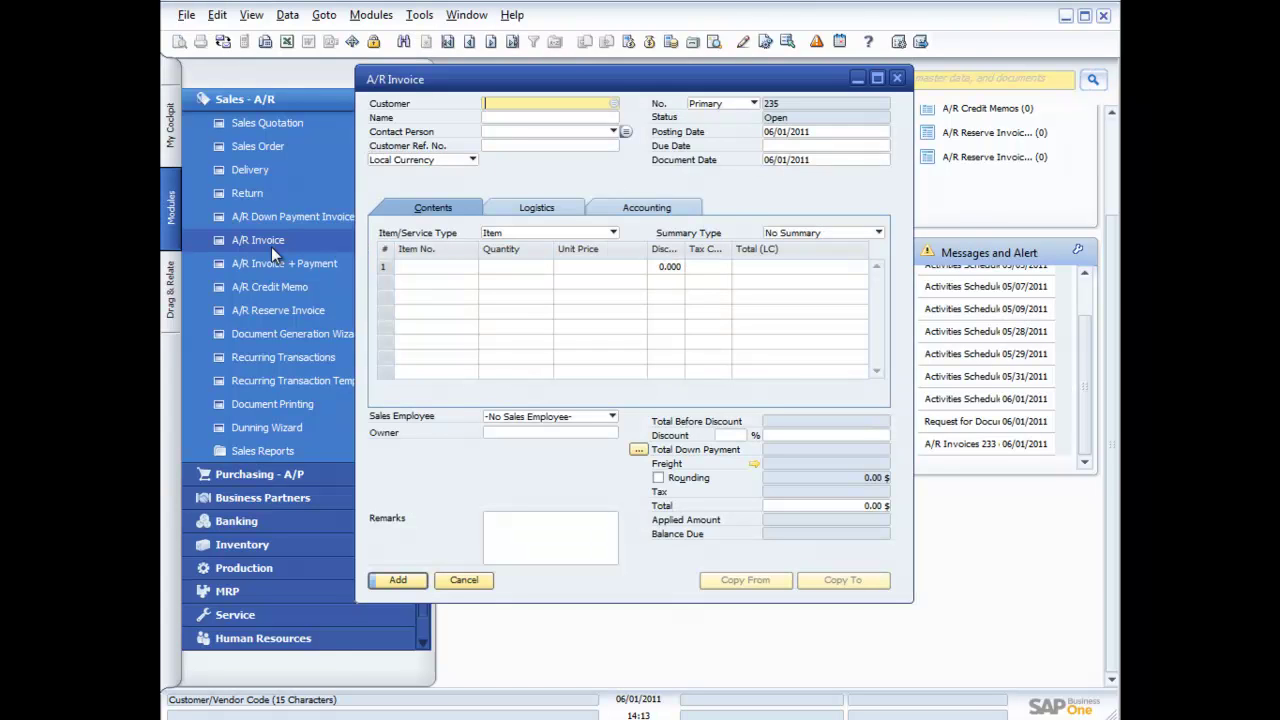
{"action": "left_click", "coordinate": [897, 78]}
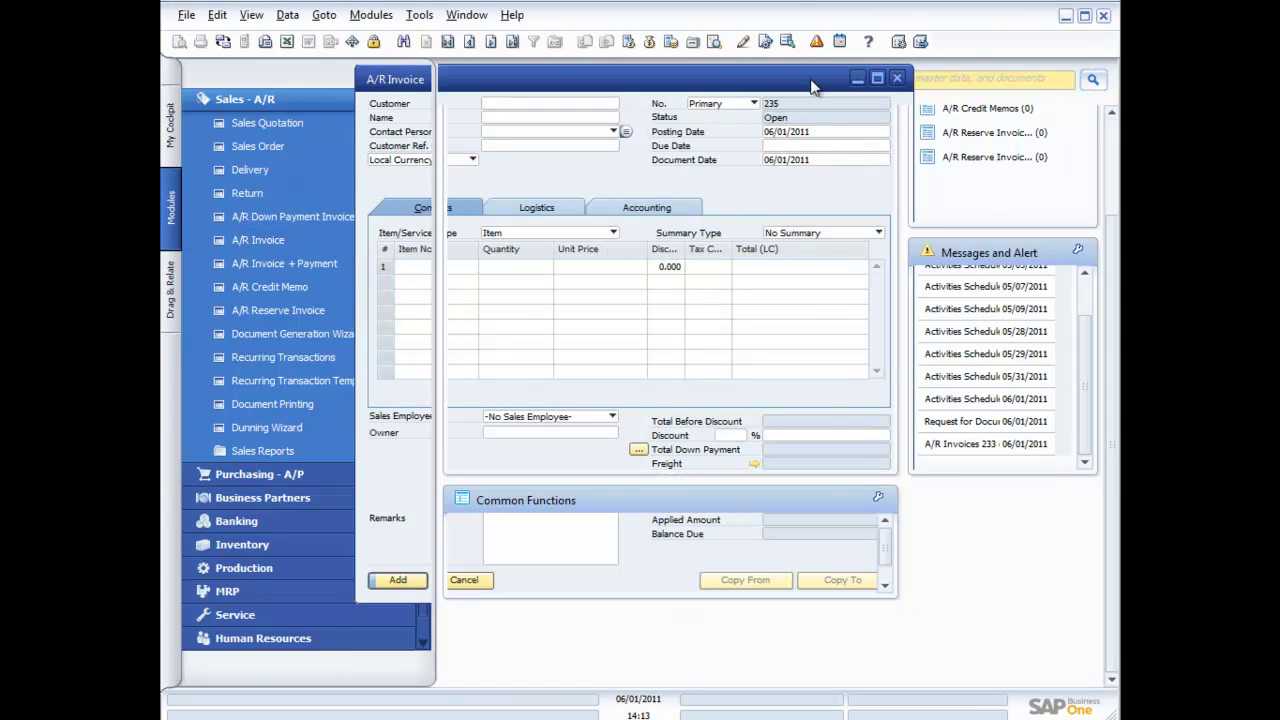
{"action": "left_click", "coordinate": [257, 173]}
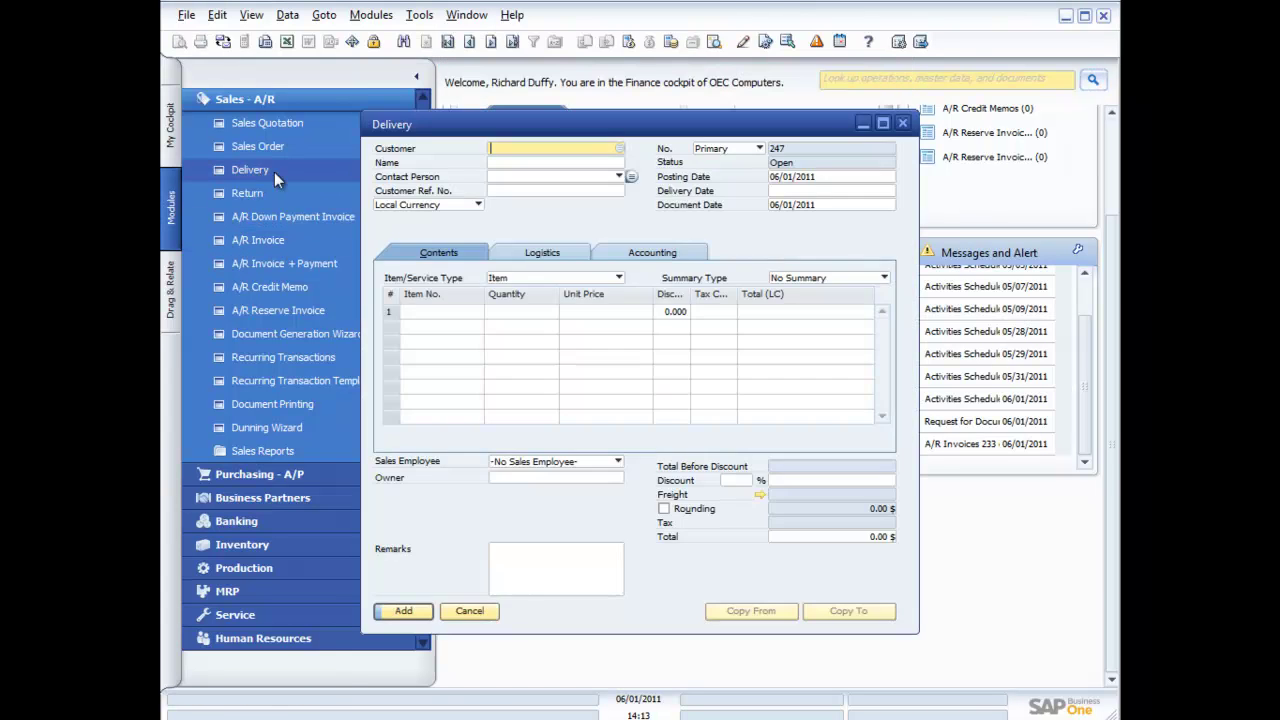
{"action": "left_click", "coordinate": [902, 123]}
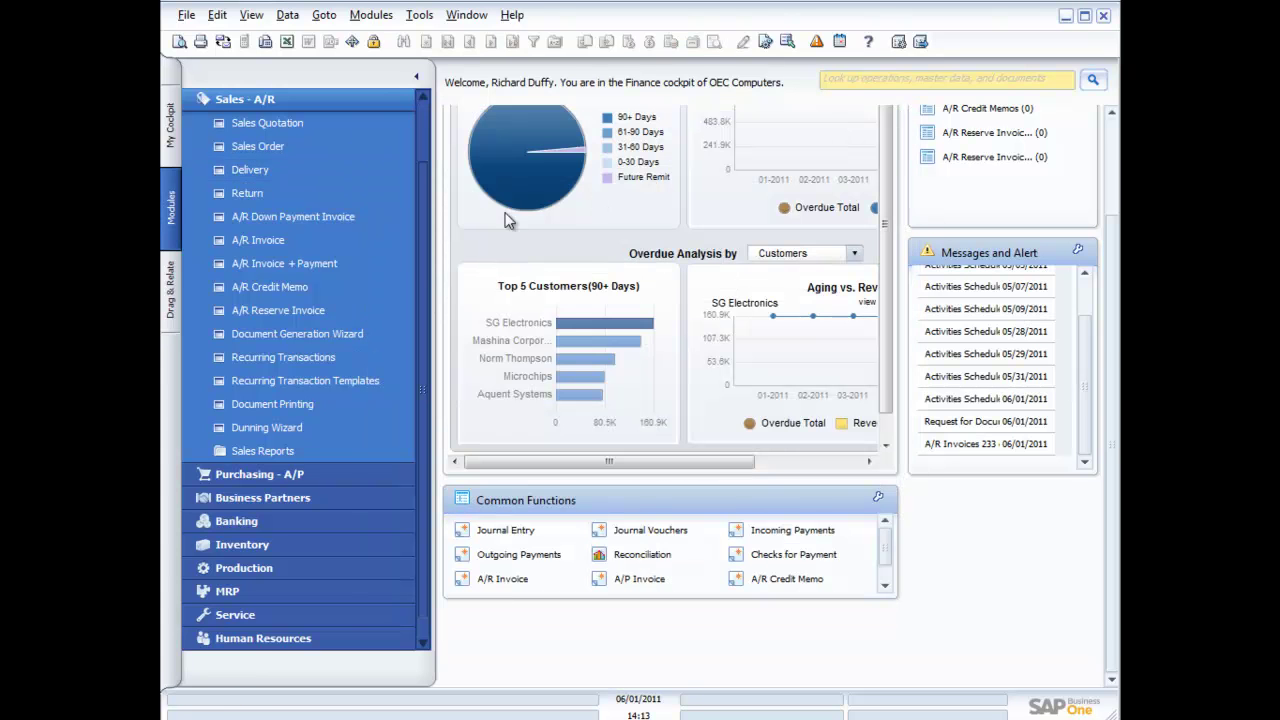
Open a new A/R Invoice + Payment document from the Sales - A/R module.
{"action": "left_click", "coordinate": [282, 261]}
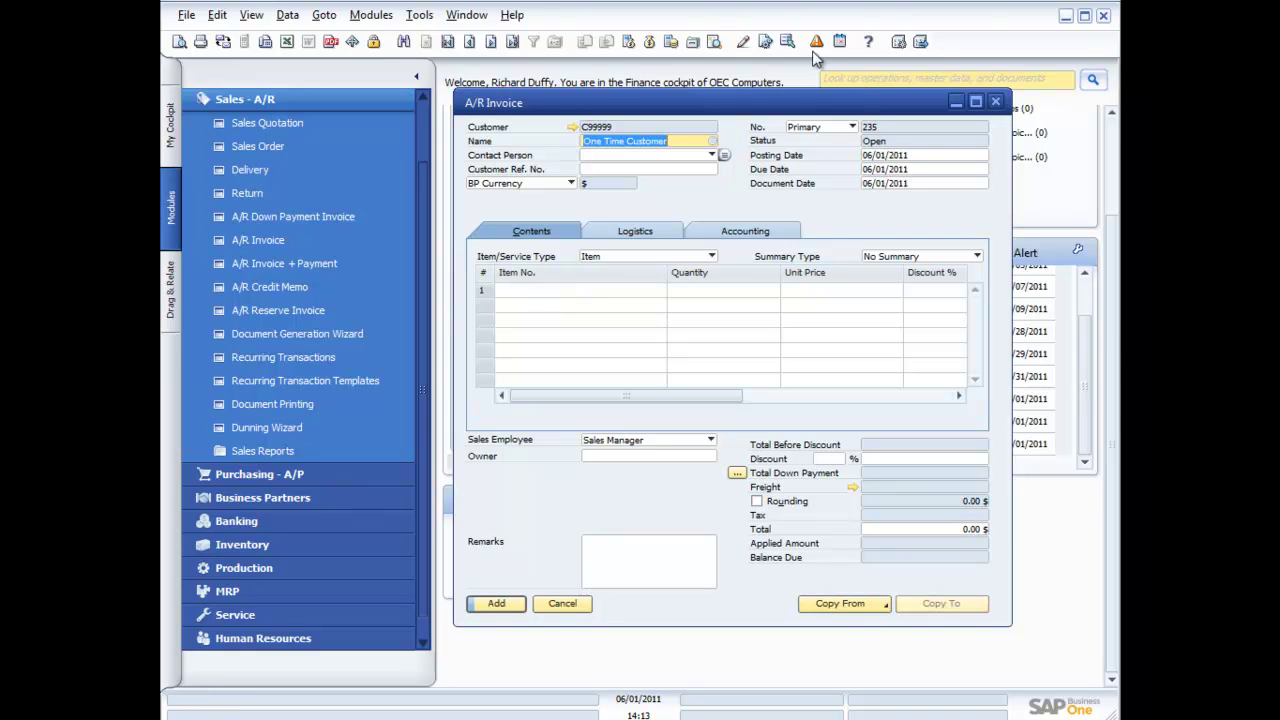
View the payment means for the one-time customer's A/R invoice, closing both the payment and invoice windows.
{"action": "left_click", "coordinate": [650, 43]}
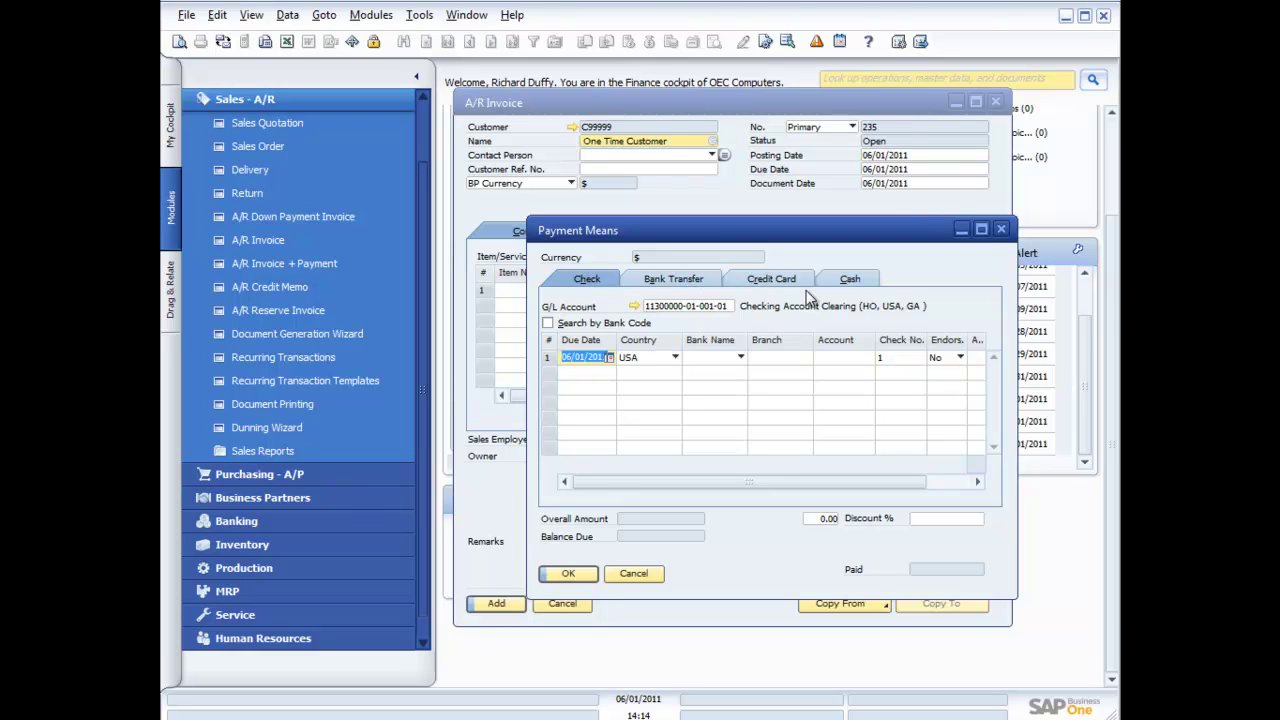
{"action": "left_click", "coordinate": [1000, 229]}
{"action": "left_click", "coordinate": [995, 101]}
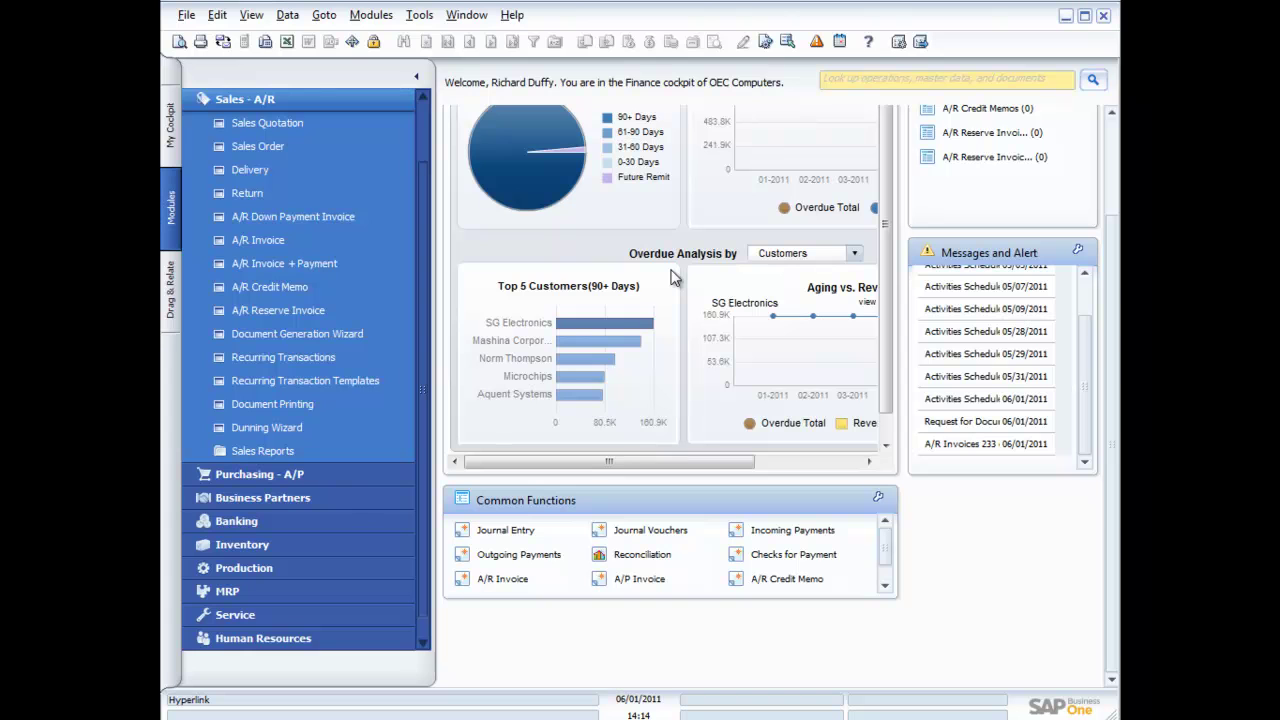
Start a new sales order in a maximized window for Earthshaker Corporation and set its delivery date to 06/01/2011.
{"action": "left_click", "coordinate": [230, 148]}
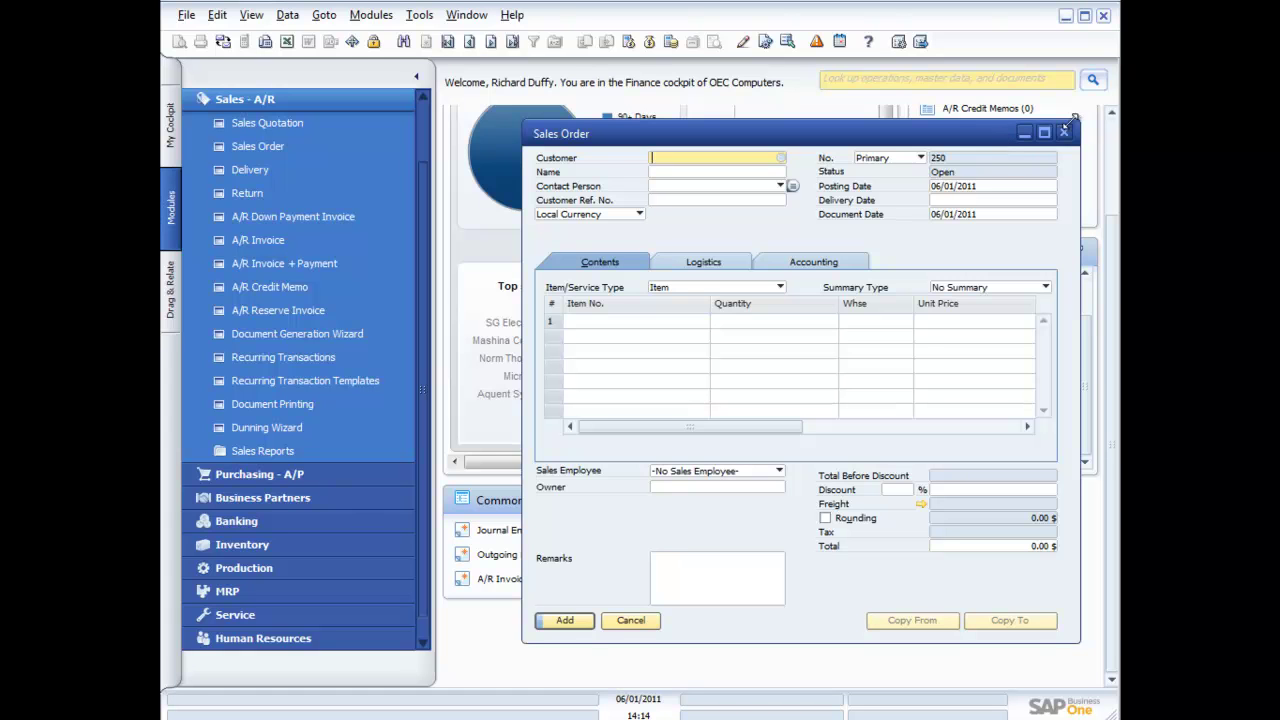
{"action": "left_click", "coordinate": [1044, 133]}
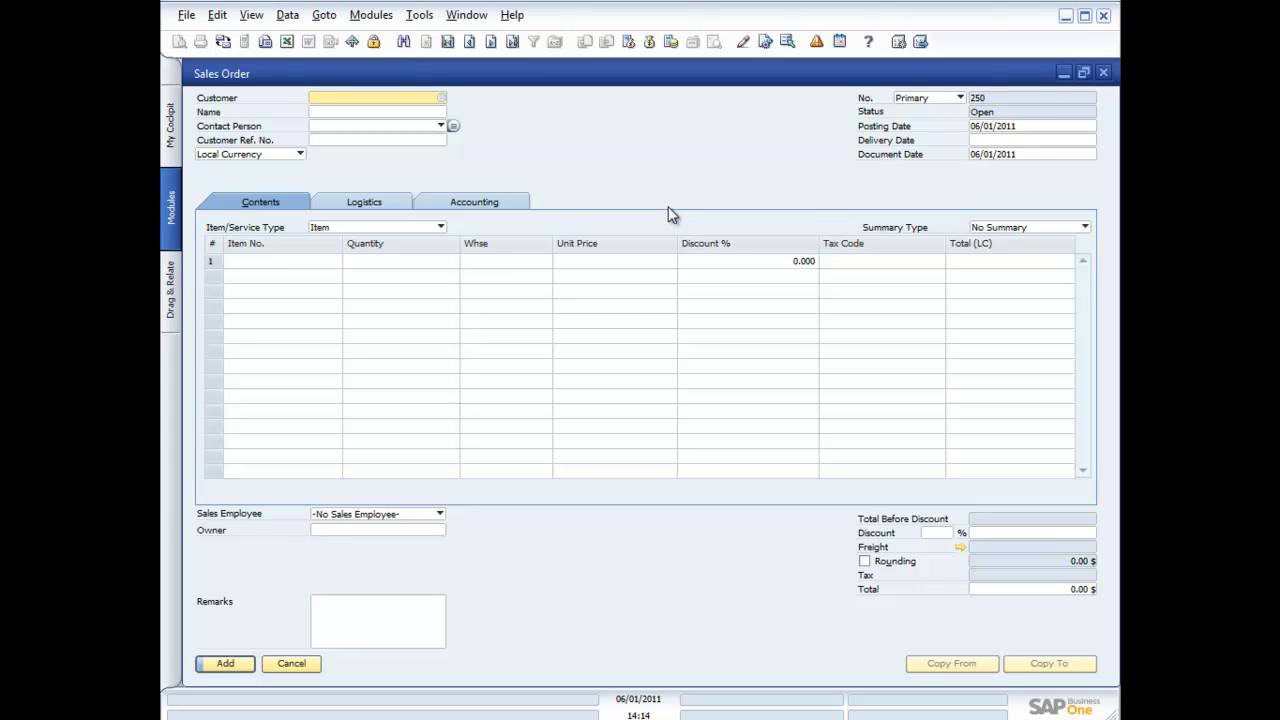
{"action": "left_click", "coordinate": [441, 98]}
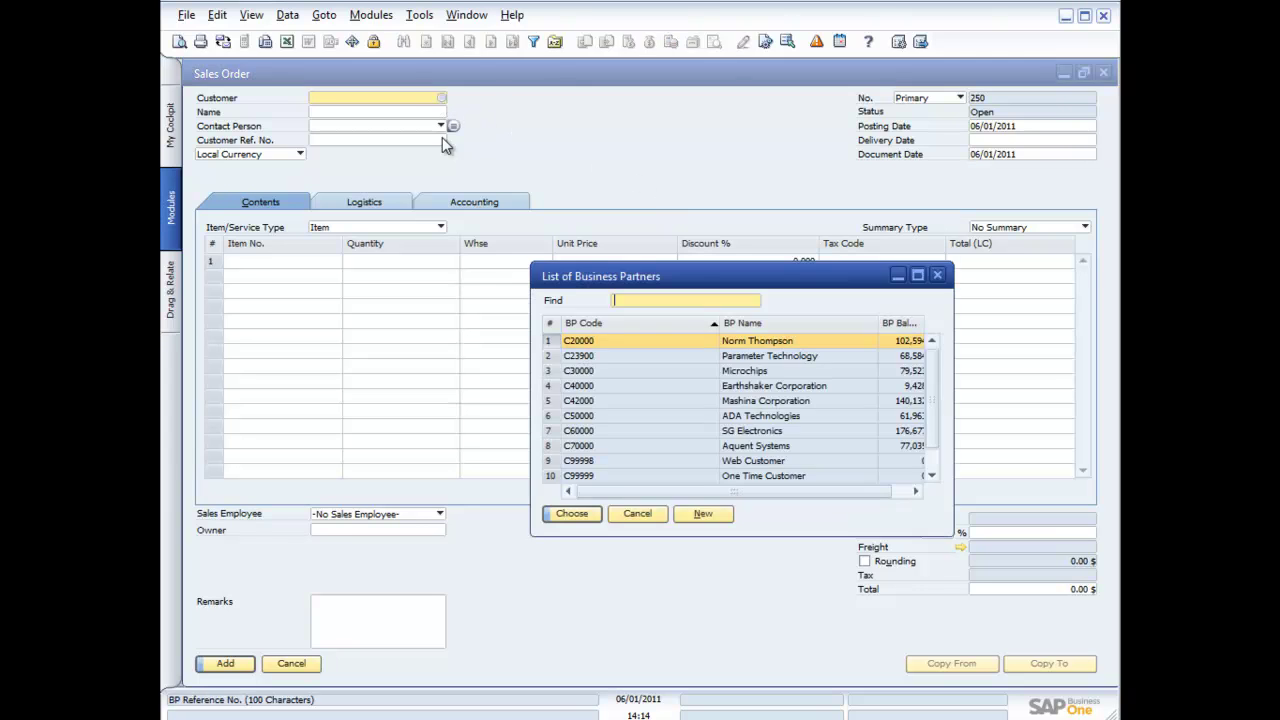
{"action": "double_click", "coordinate": [704, 388]}
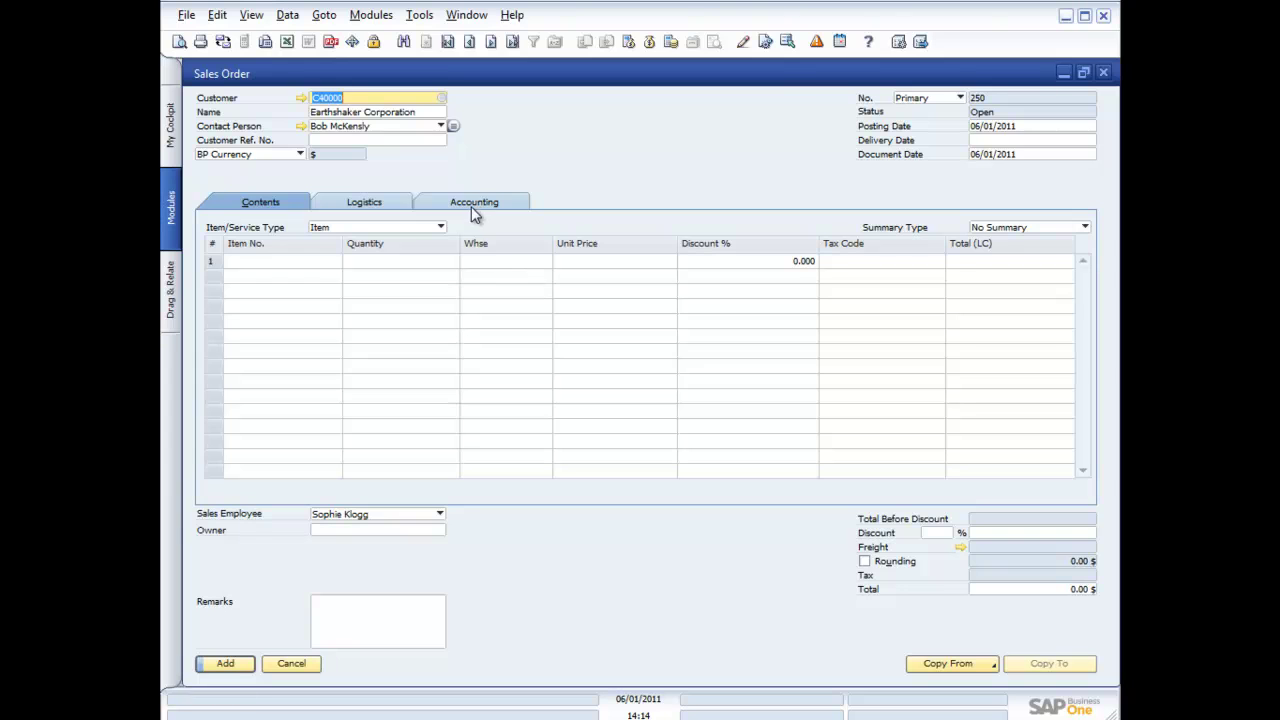
{"action": "left_click", "coordinate": [1012, 140]}
{"action": "type", "text": "1"}
{"action": "key", "text": "Tab"}
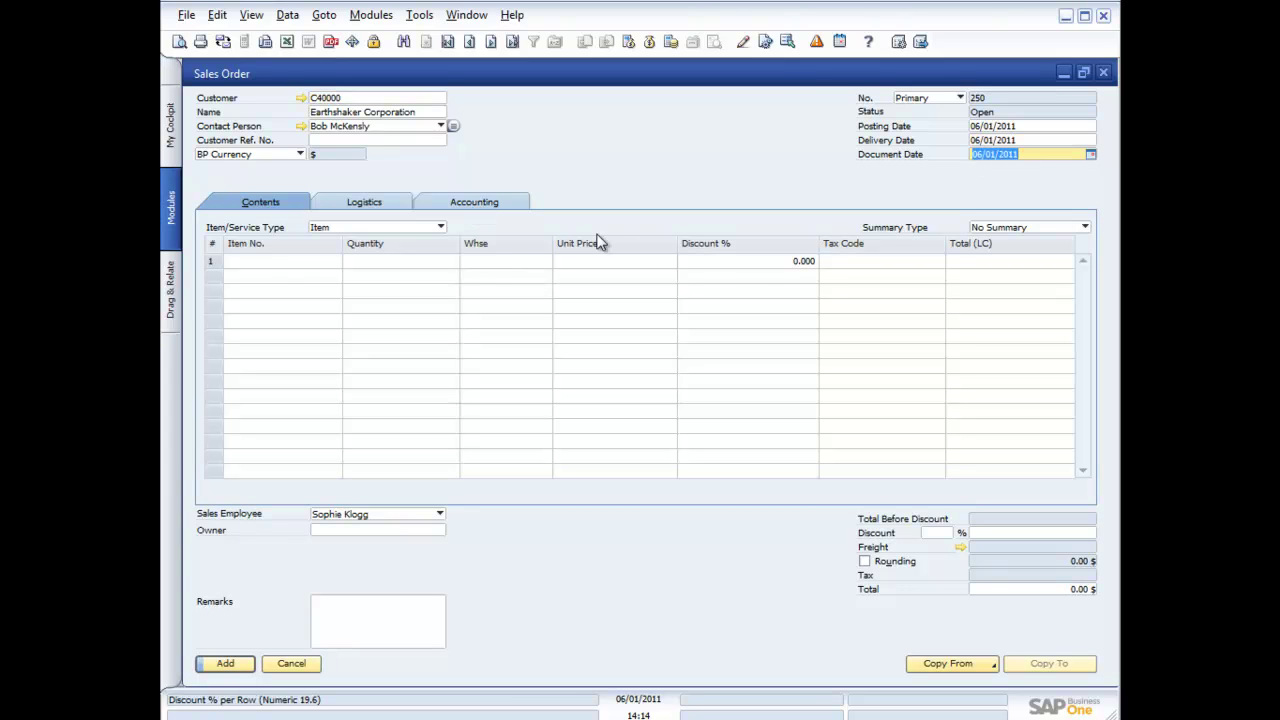
Add item A00001, IBM Infoprint 1312, to the first row of the sales order.
{"action": "left_click", "coordinate": [304, 261]}
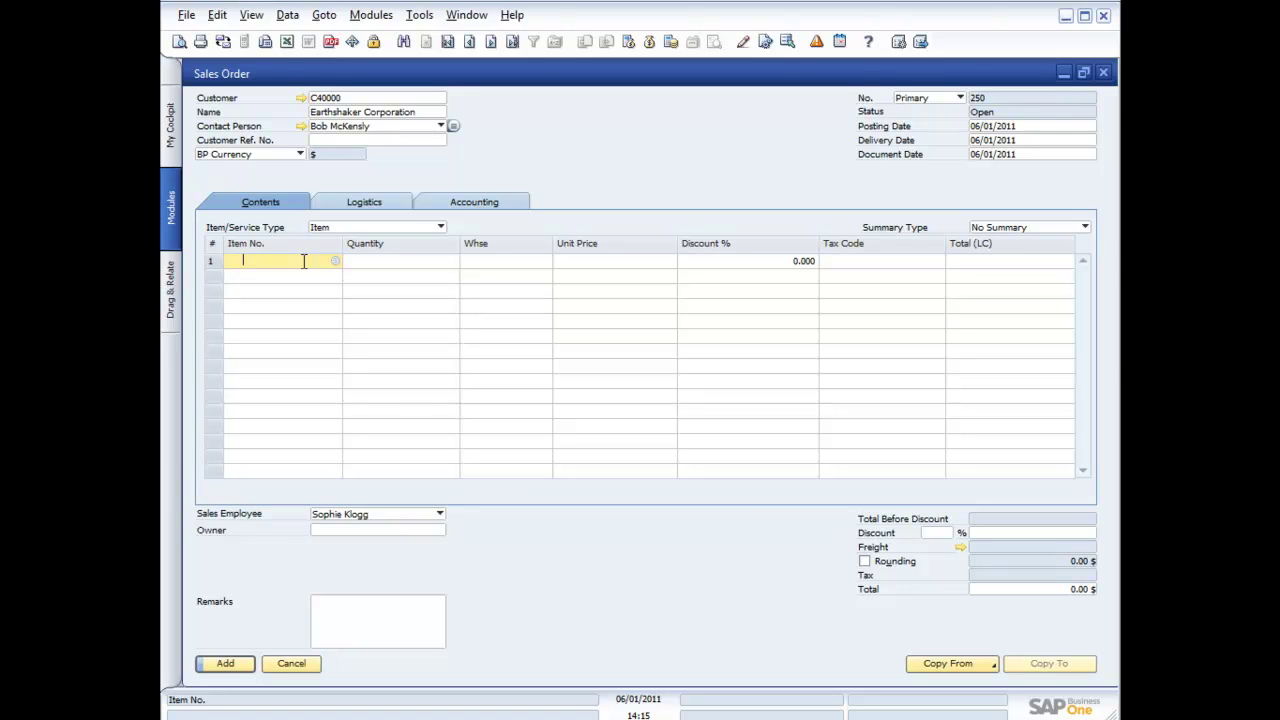
{"action": "left_click", "coordinate": [335, 261]}
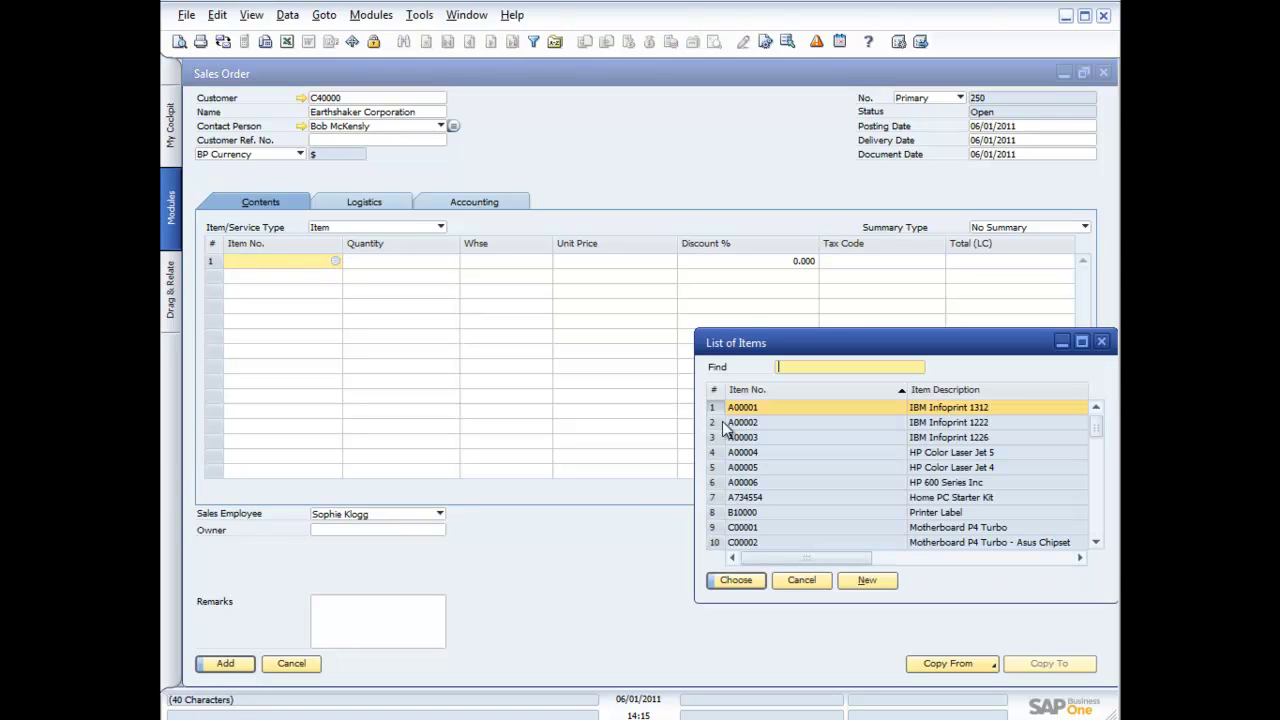
{"action": "double_click", "coordinate": [850, 410]}
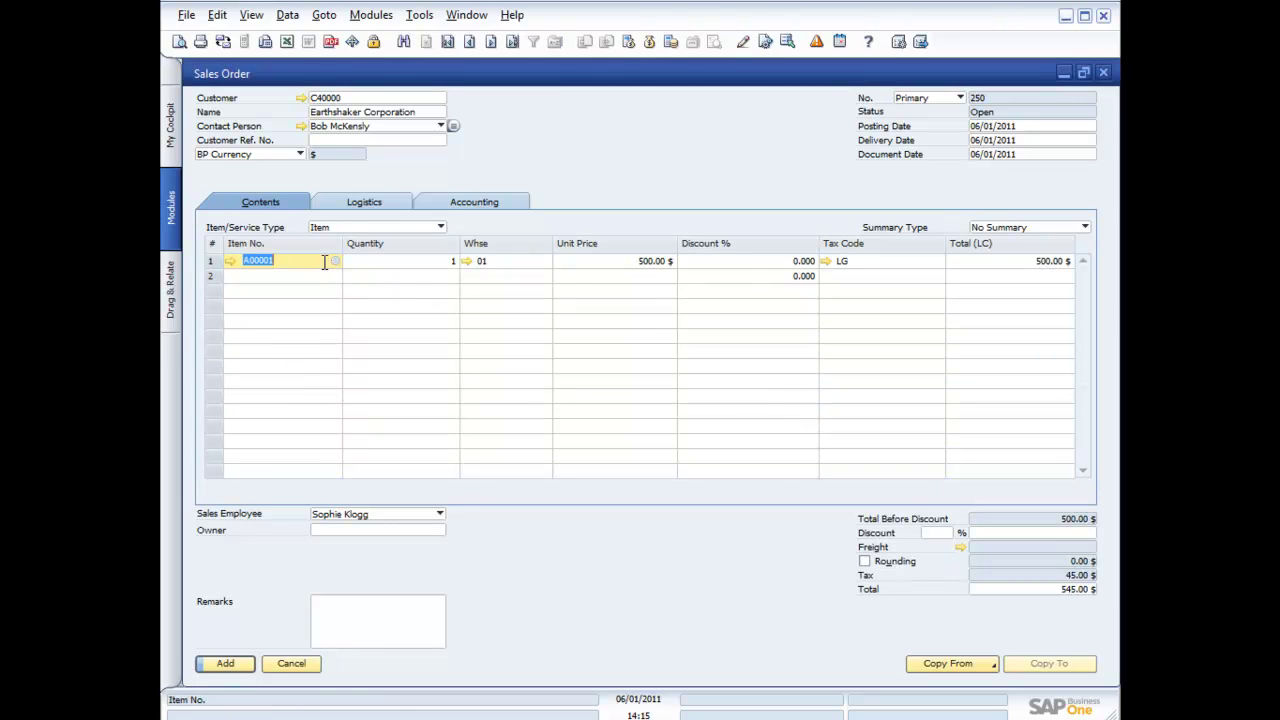
Examine the master data of item A00001 and its stock by warehouse, closing each window without changes.
{"action": "left_click", "coordinate": [230, 261]}
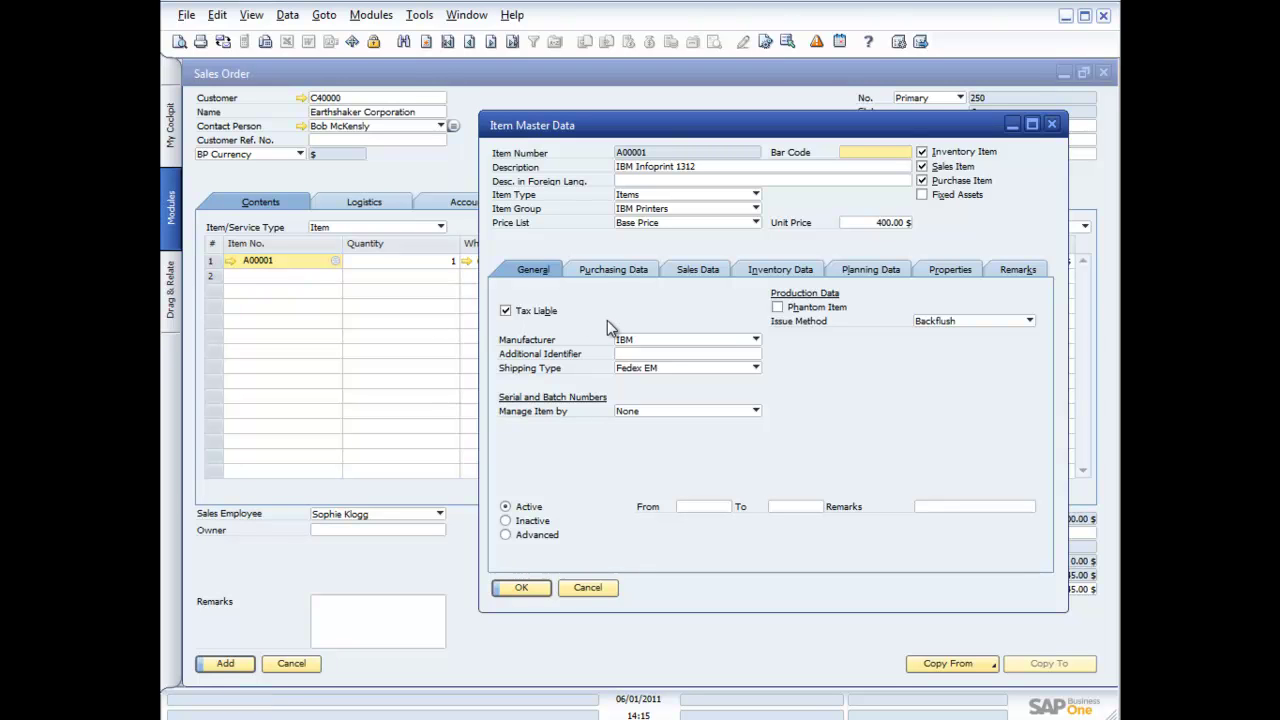
{"action": "left_click", "coordinate": [1051, 126]}
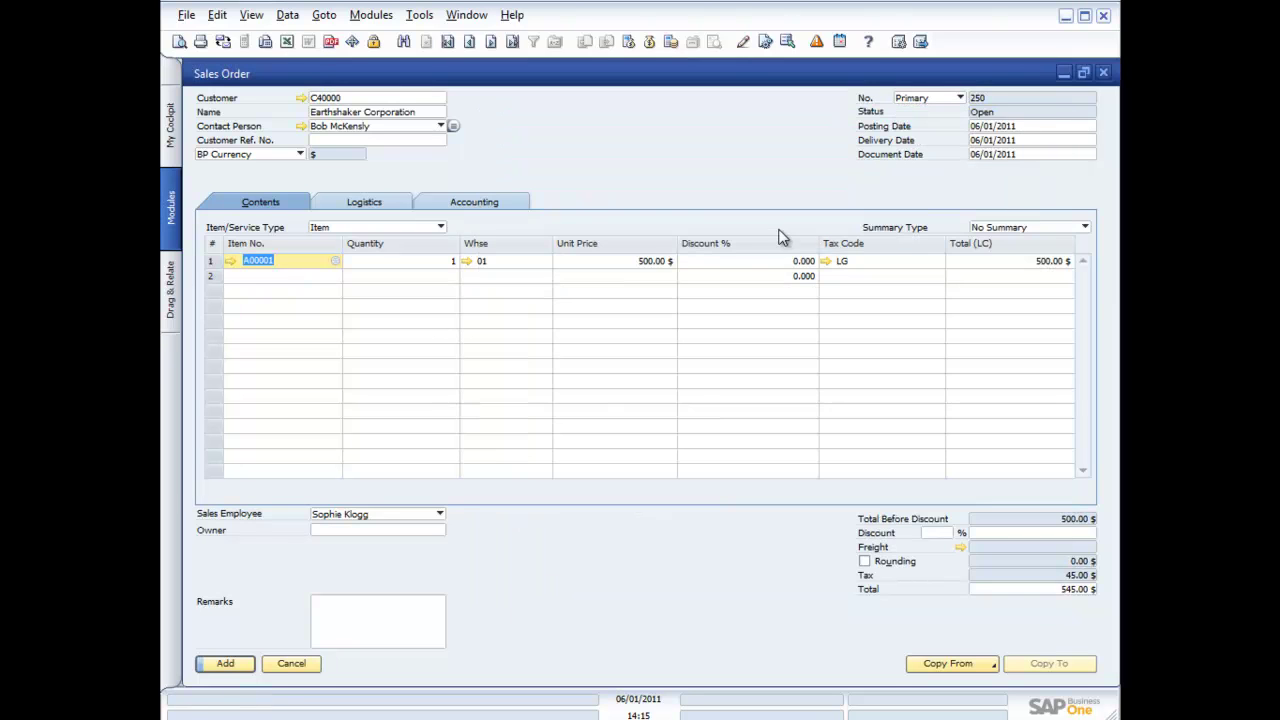
{"action": "left_click", "coordinate": [512, 260]}
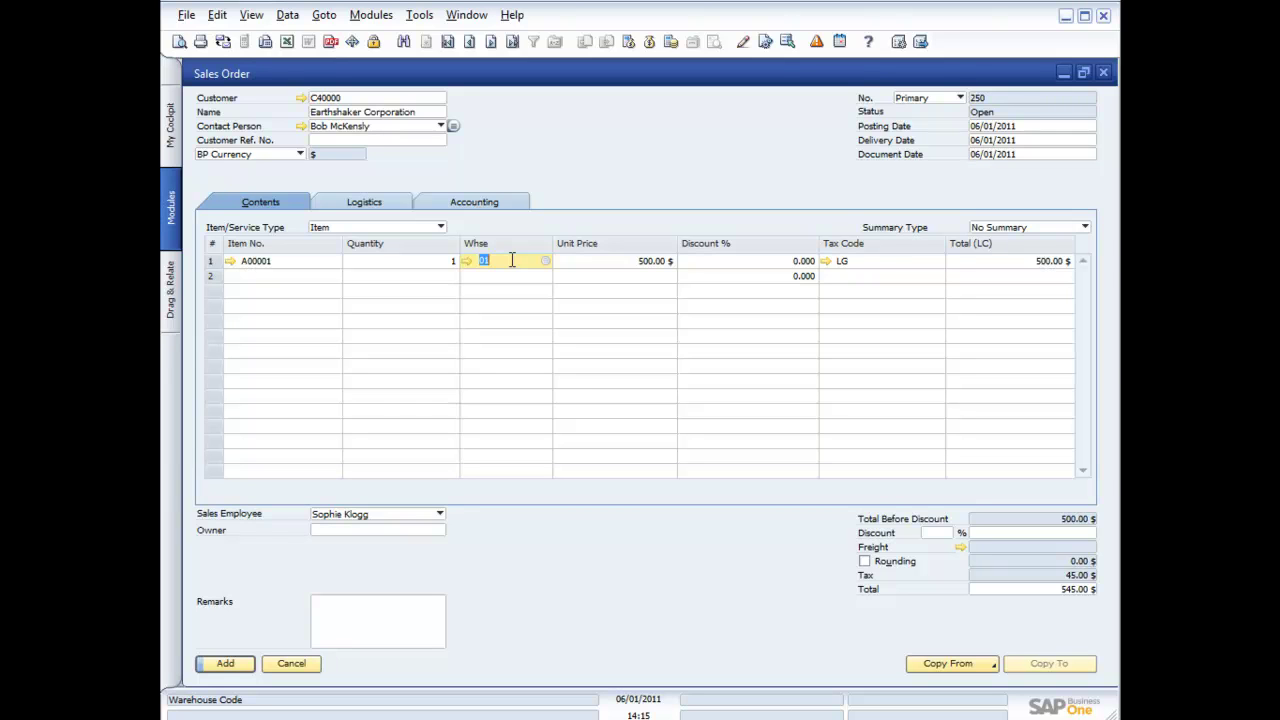
{"action": "key", "text": "ctrl+Tab"}
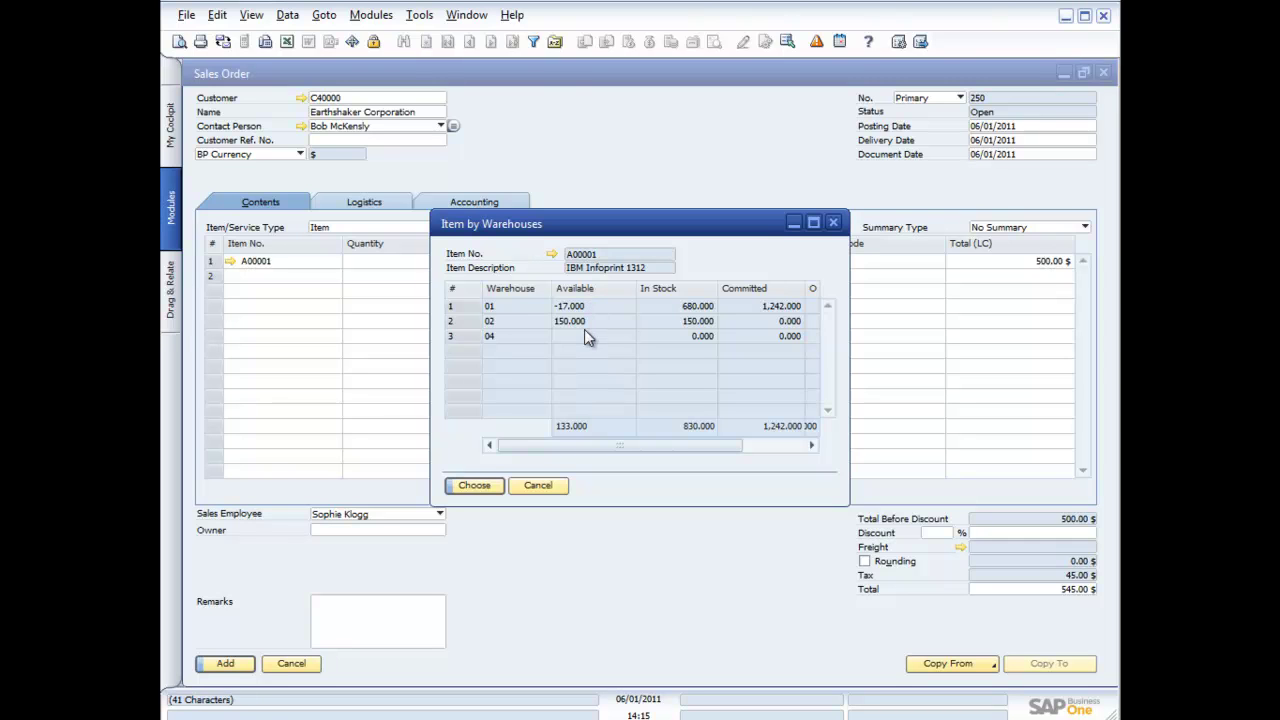
{"action": "left_click", "coordinate": [539, 487]}
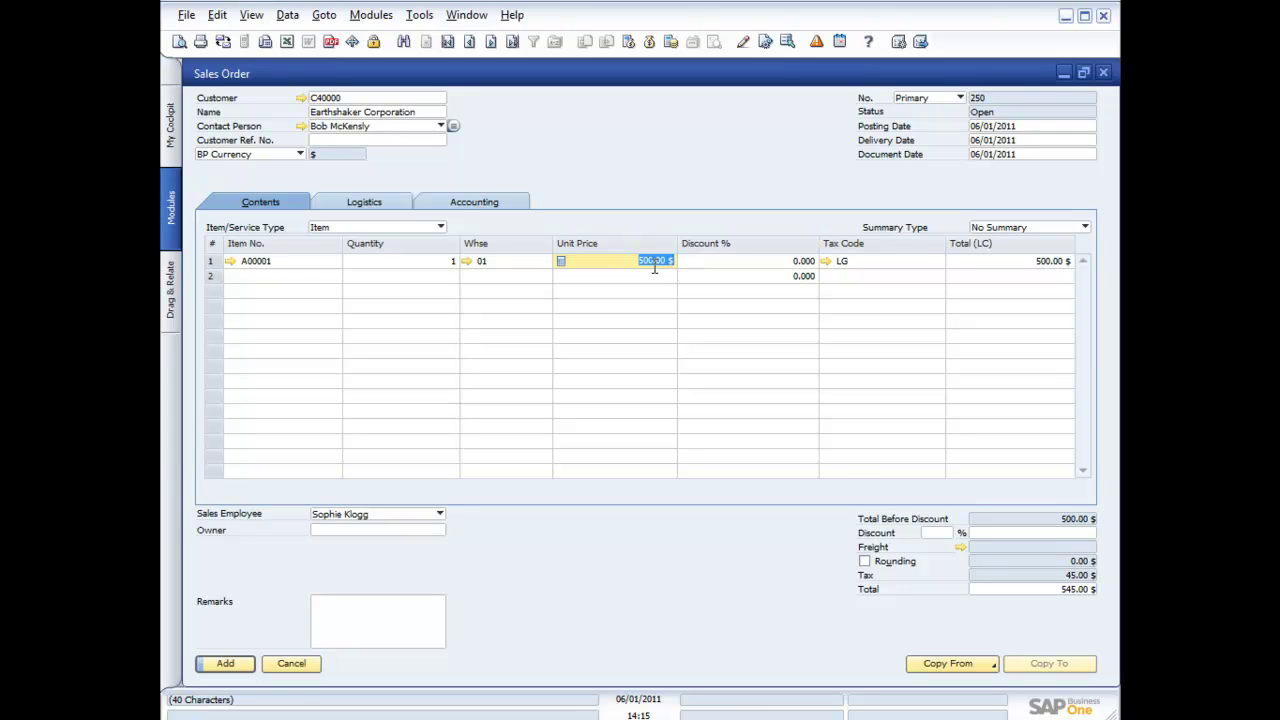
View the last prices report for item A00001, choose Microchips as the business partner, and close the report.
{"action": "key", "text": "ctrl+shift+l"}
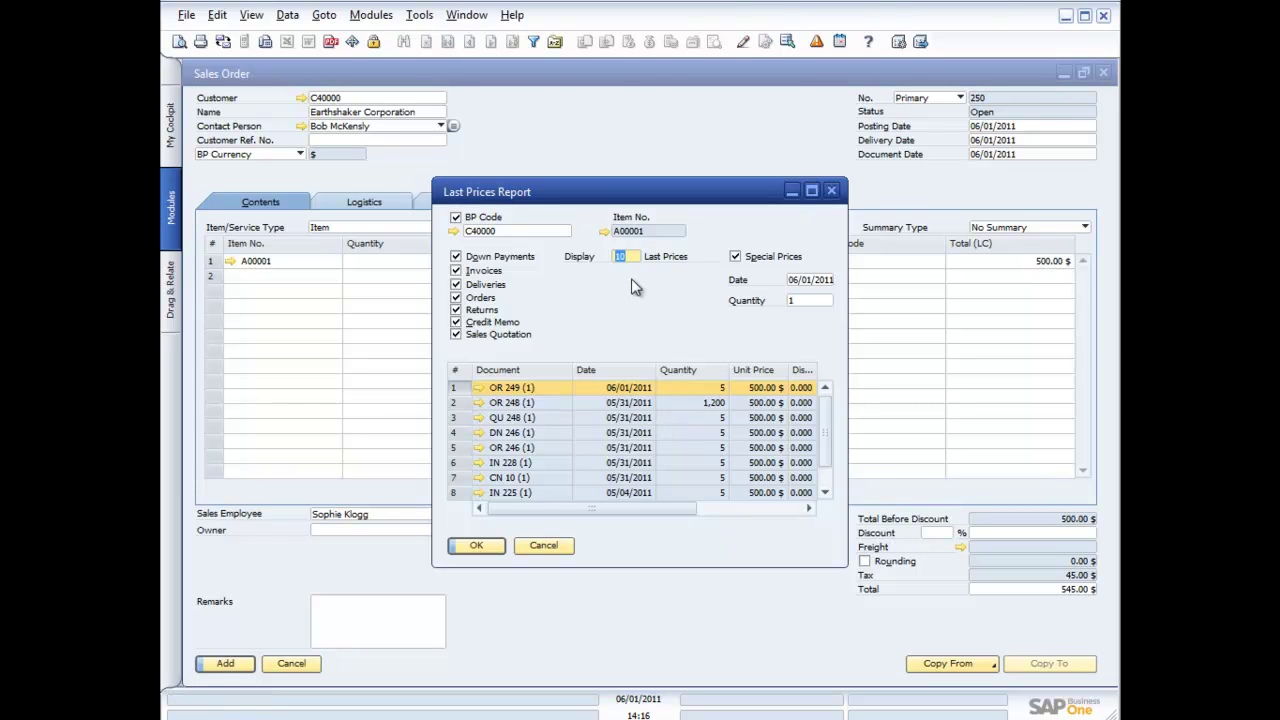
{"action": "left_click", "coordinate": [515, 230]}
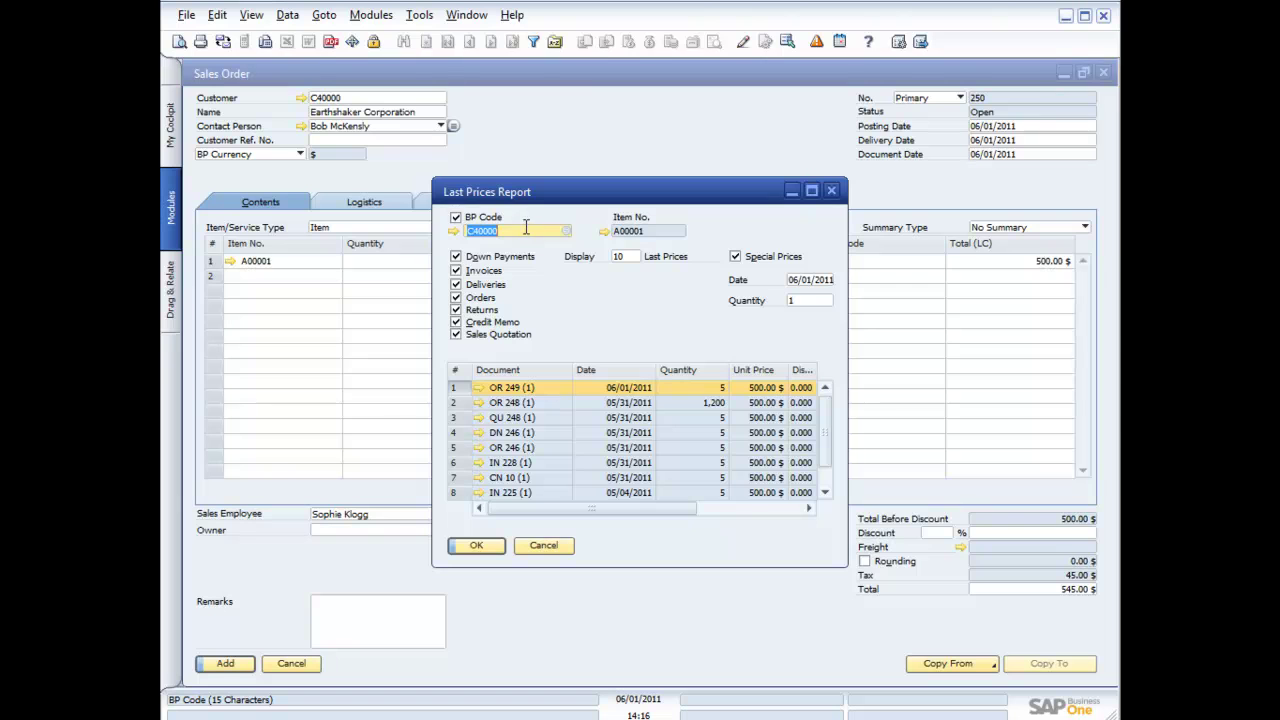
{"action": "left_click", "coordinate": [565, 230]}
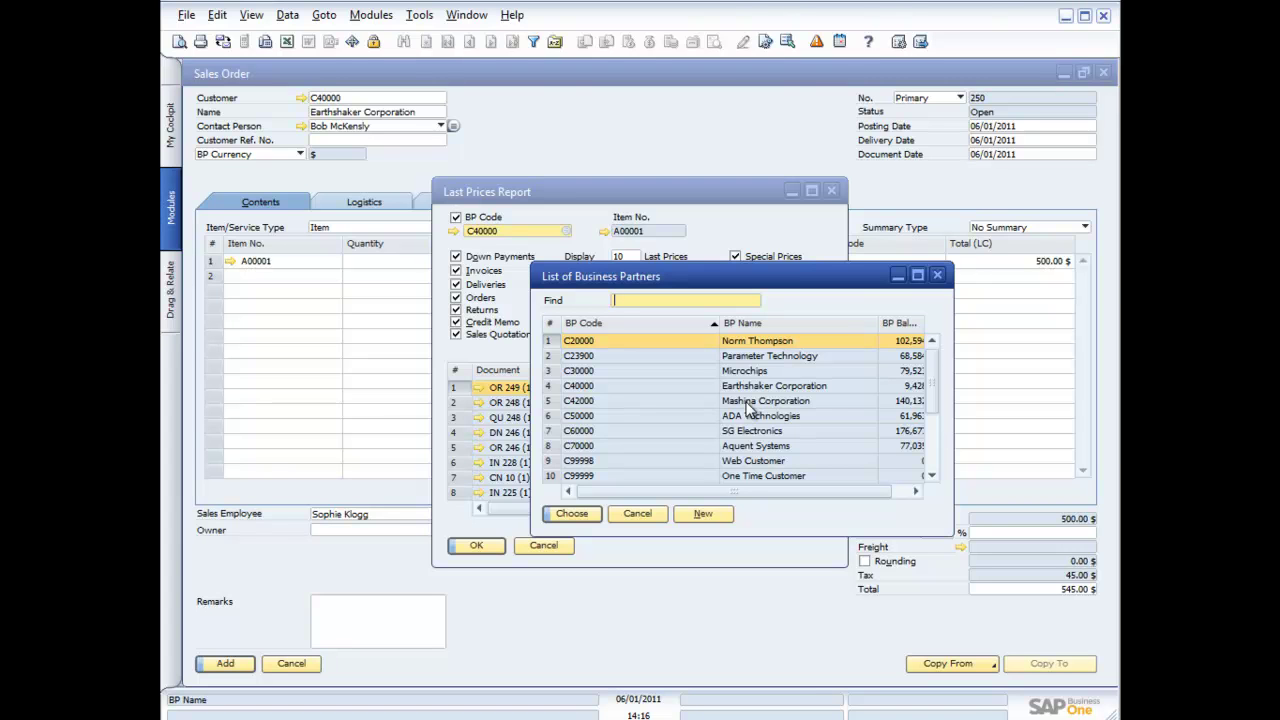
{"action": "double_click", "coordinate": [740, 371]}
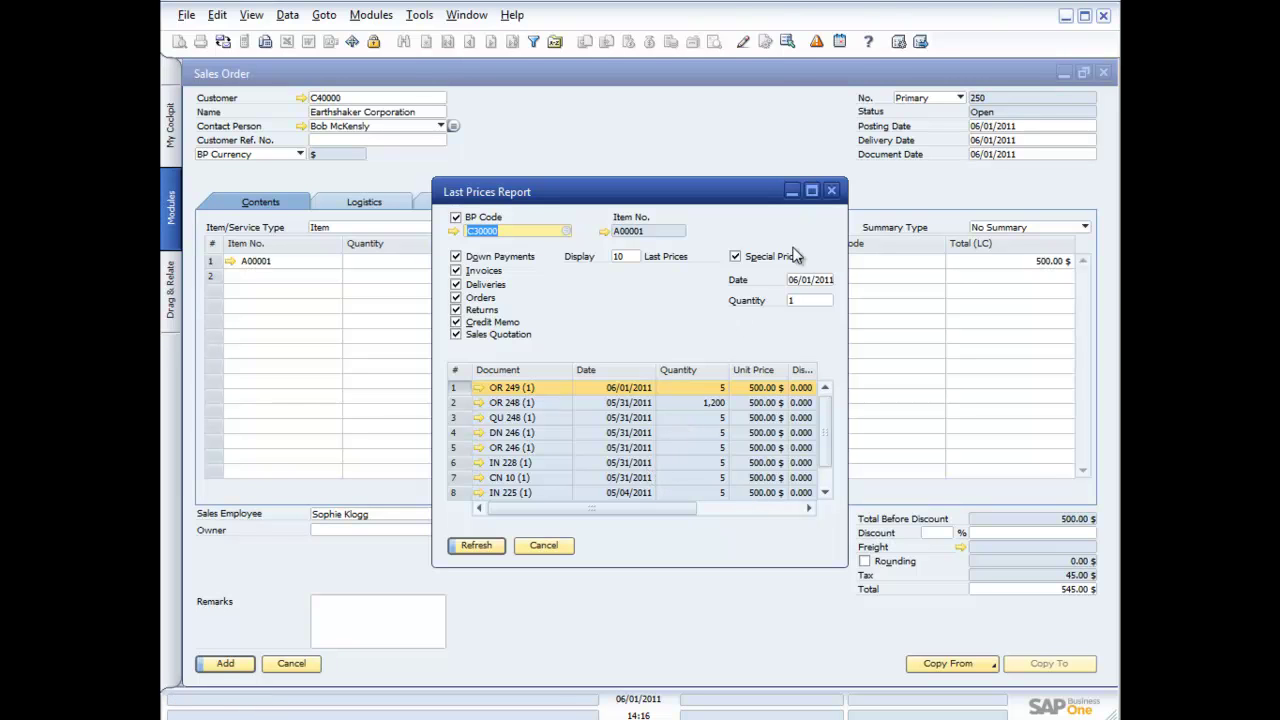
{"action": "left_click", "coordinate": [831, 191]}
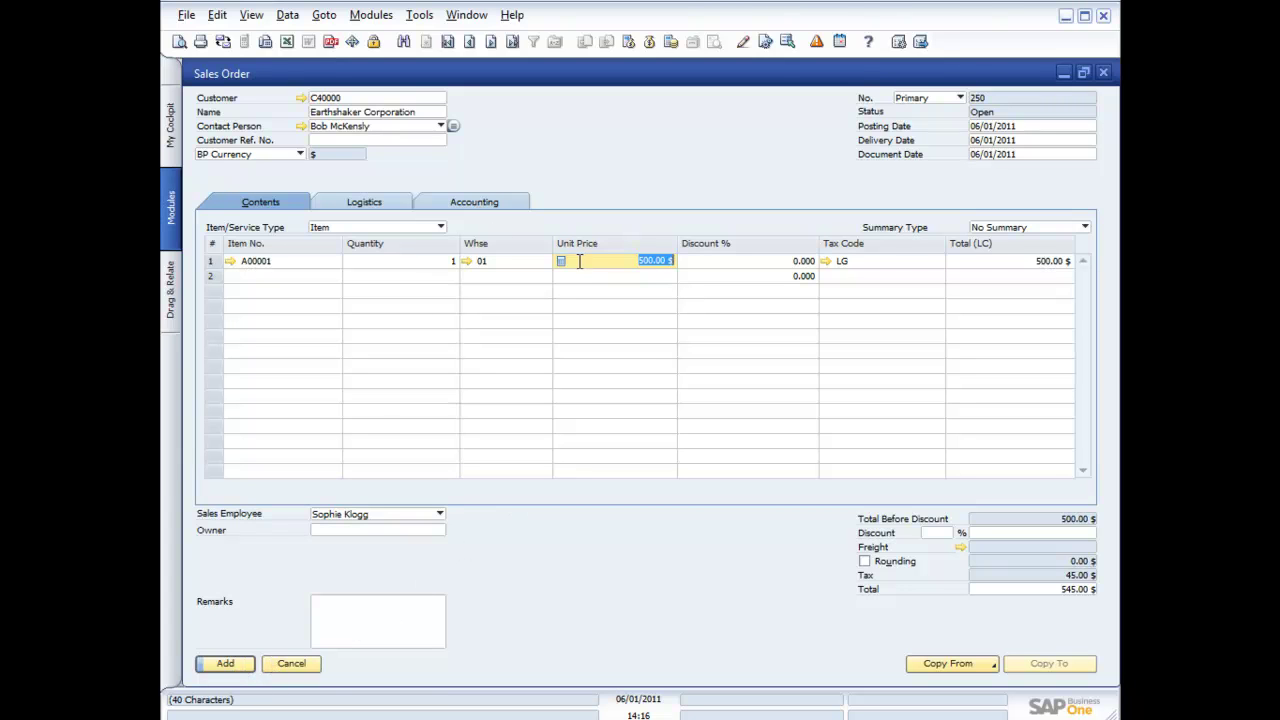
Add the sales order, using the availability check's quantities in other warehouses to switch item A00001 to warehouse 02.
{"action": "left_click", "coordinate": [236, 666]}
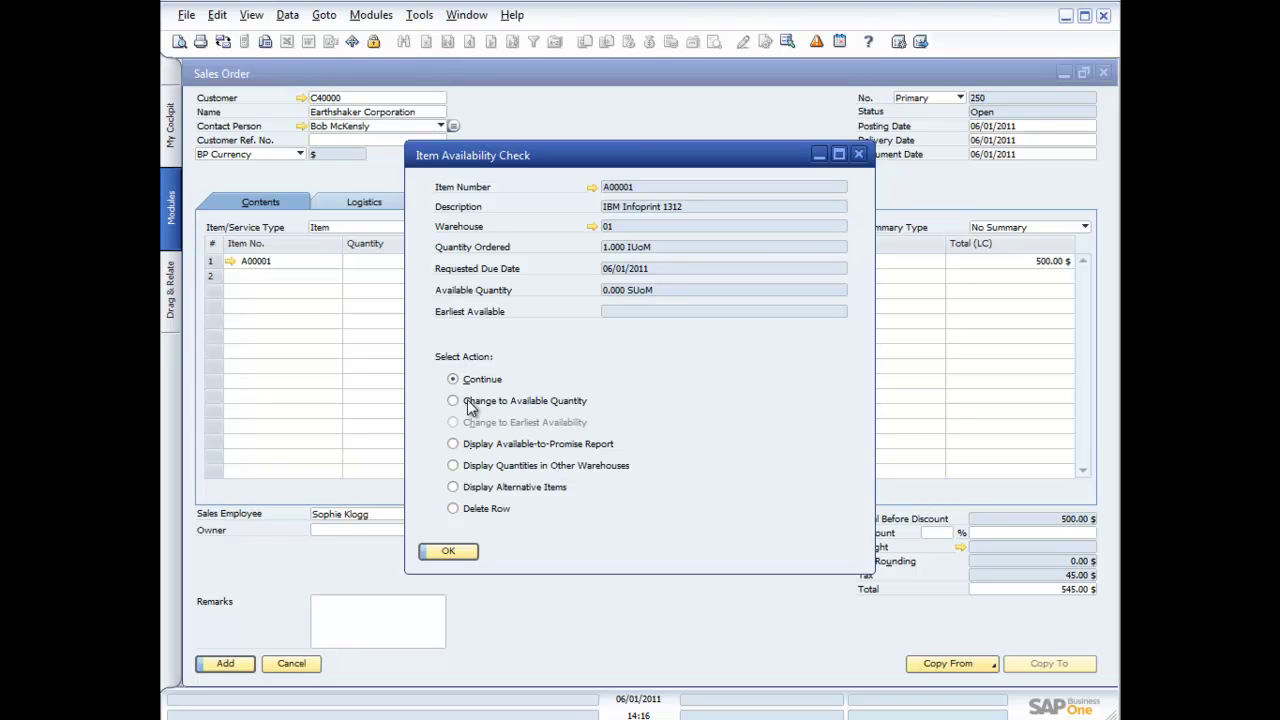
{"action": "left_click", "coordinate": [453, 466]}
{"action": "left_click", "coordinate": [450, 551]}
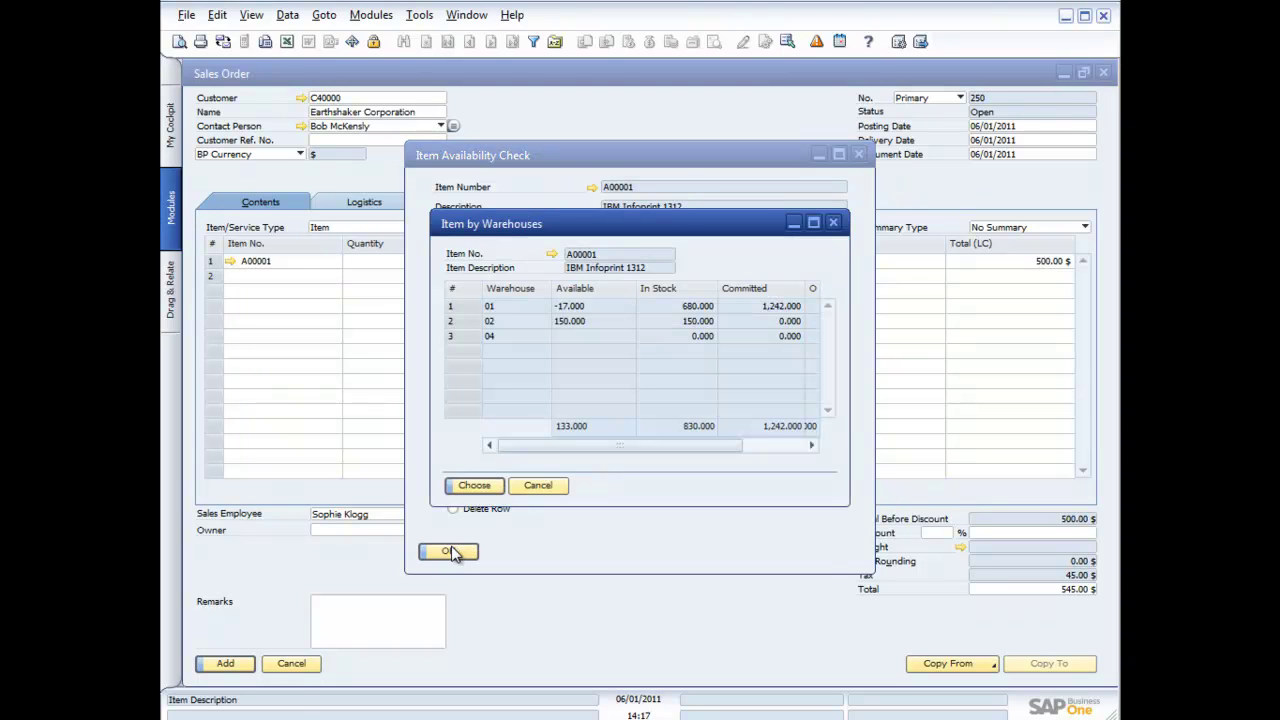
{"action": "double_click", "coordinate": [584, 323]}
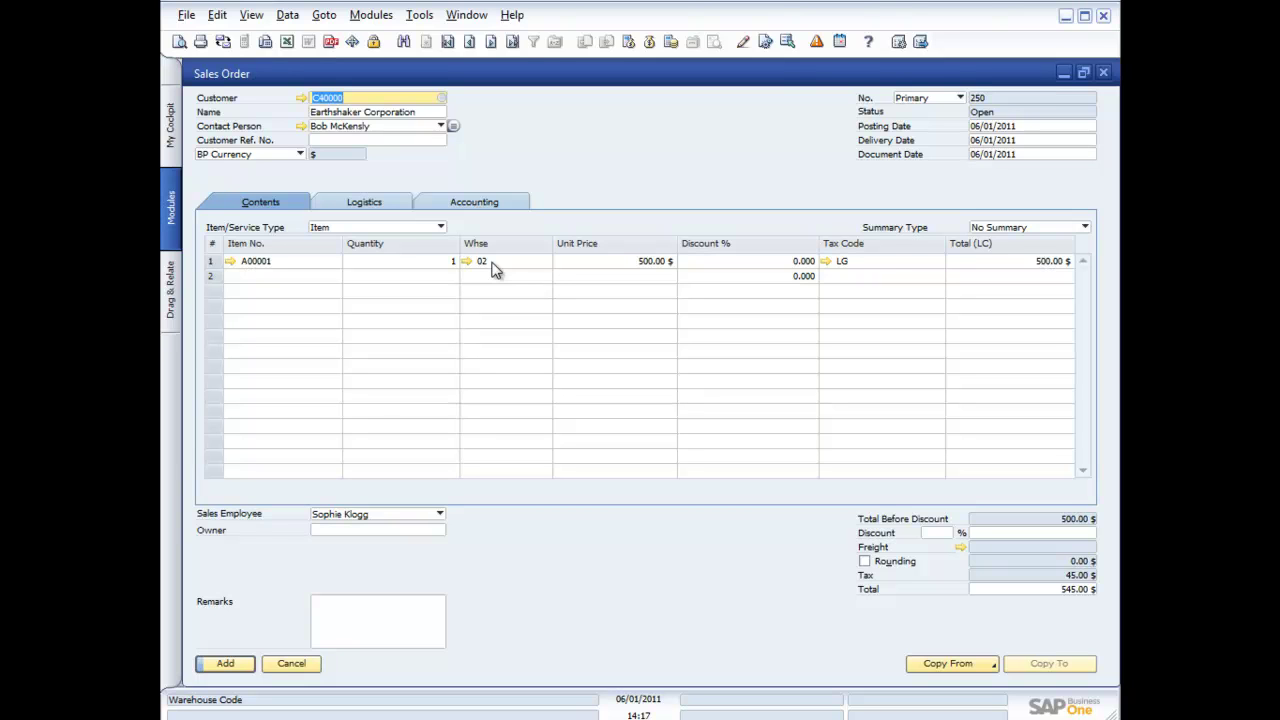
{"action": "left_click", "coordinate": [228, 662]}
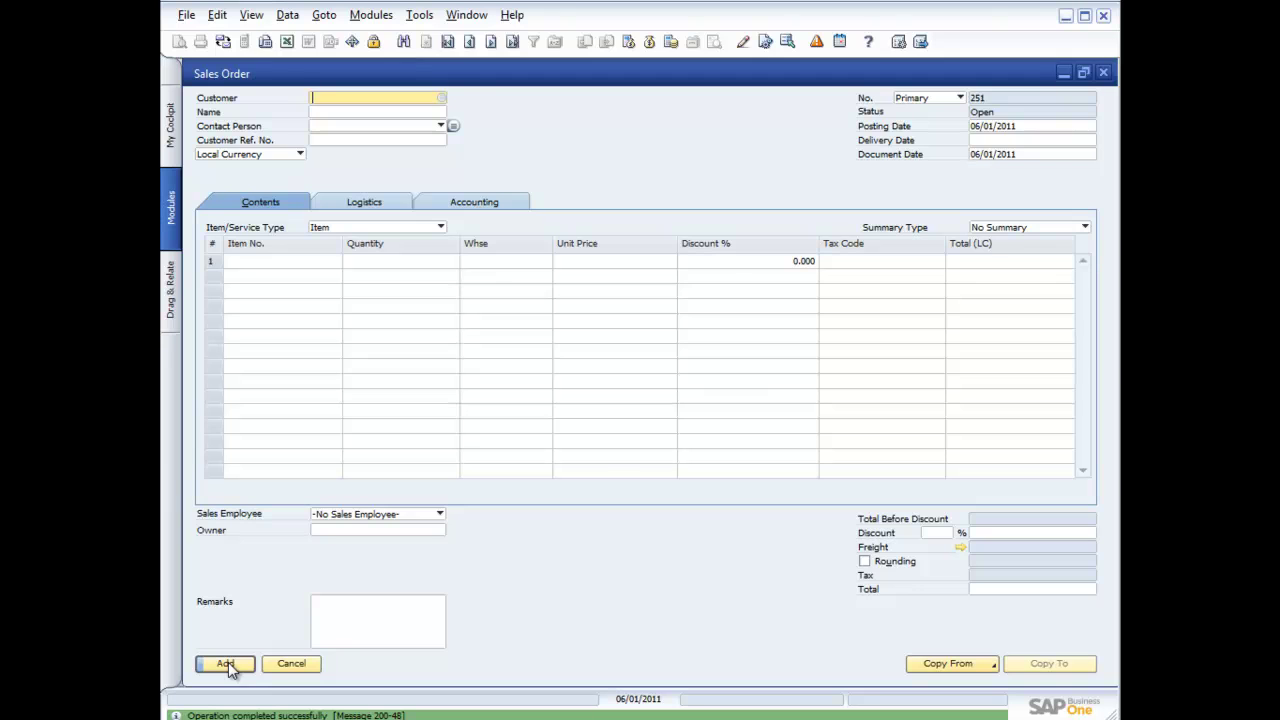
Preview the order confirmation of the last sales order, closing the preview and the order.
{"action": "left_click", "coordinate": [512, 41]}
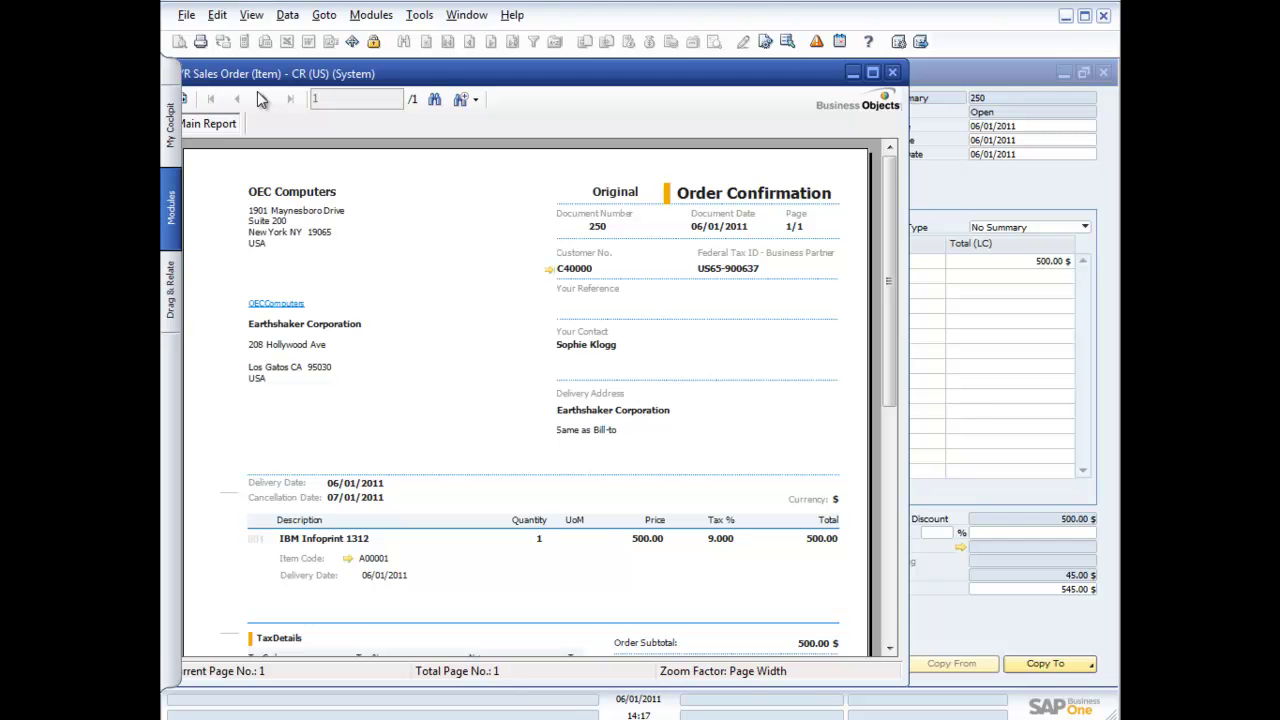
{"action": "left_click", "coordinate": [893, 74]}
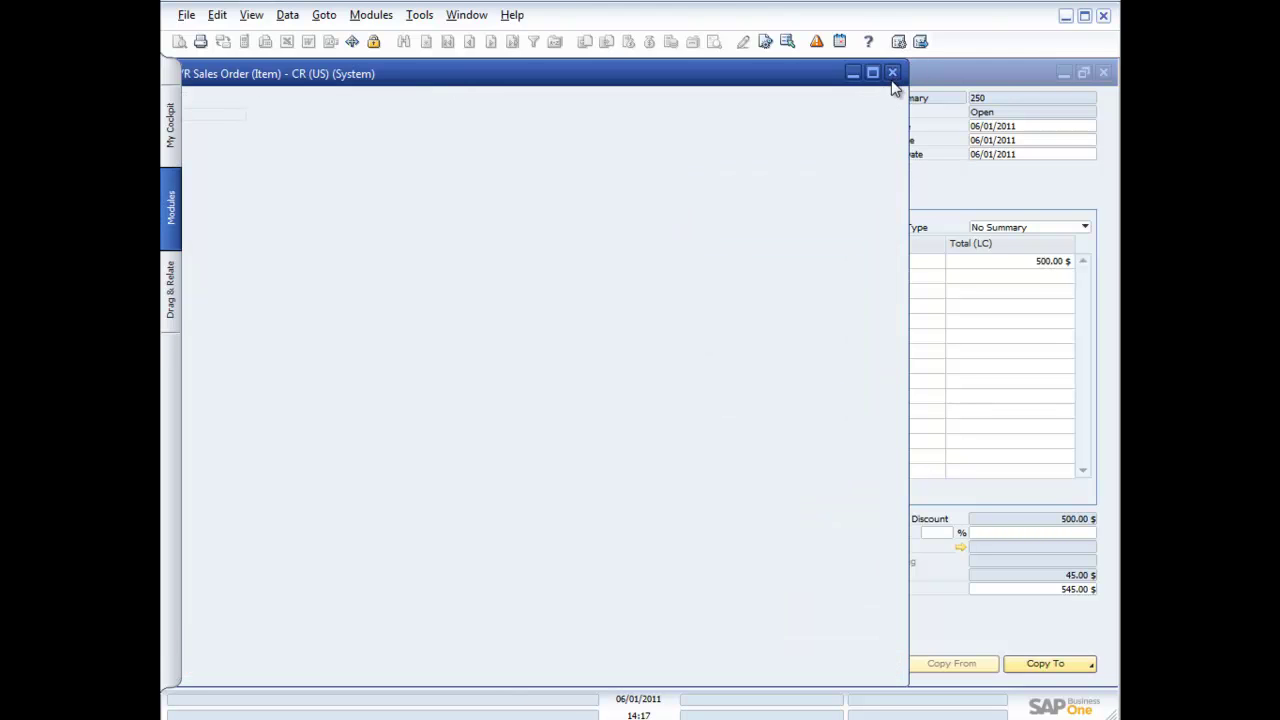
{"action": "left_click", "coordinate": [1104, 74]}
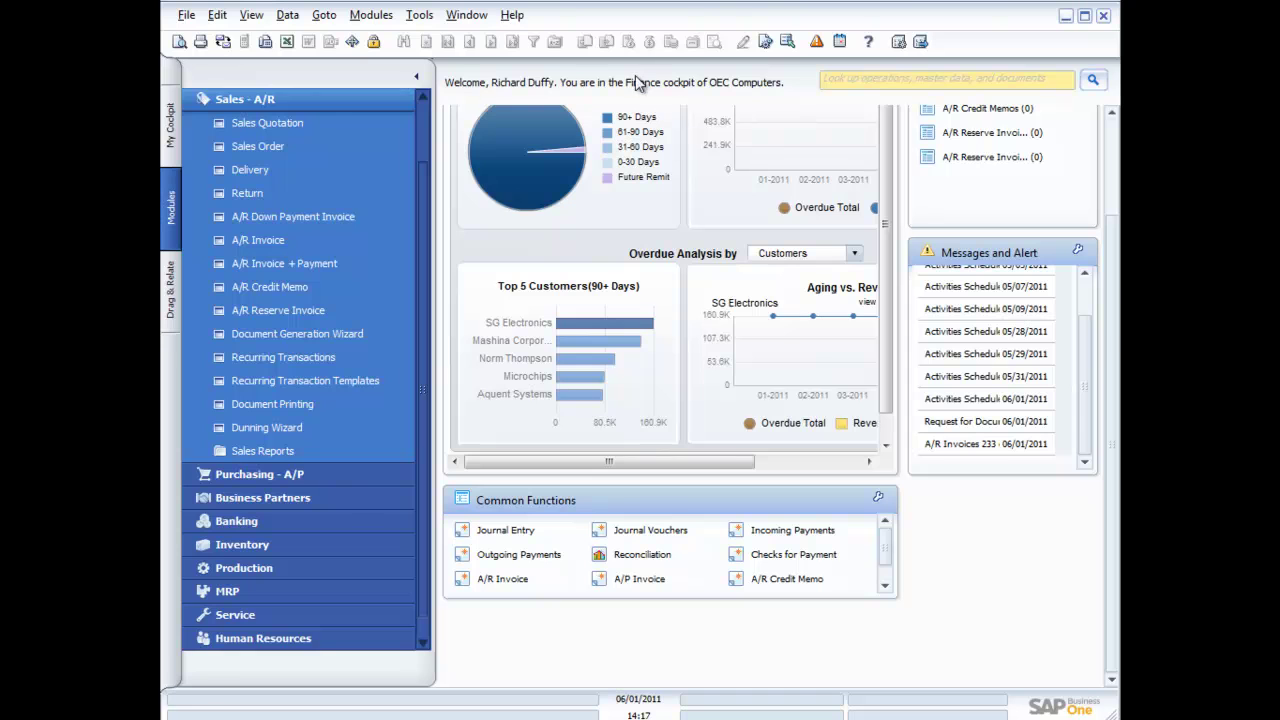
View the general data and stages of the first sales opportunity in the Sales Opportunities module, closing the record without changes.
{"action": "left_click", "coordinate": [333, 104]}
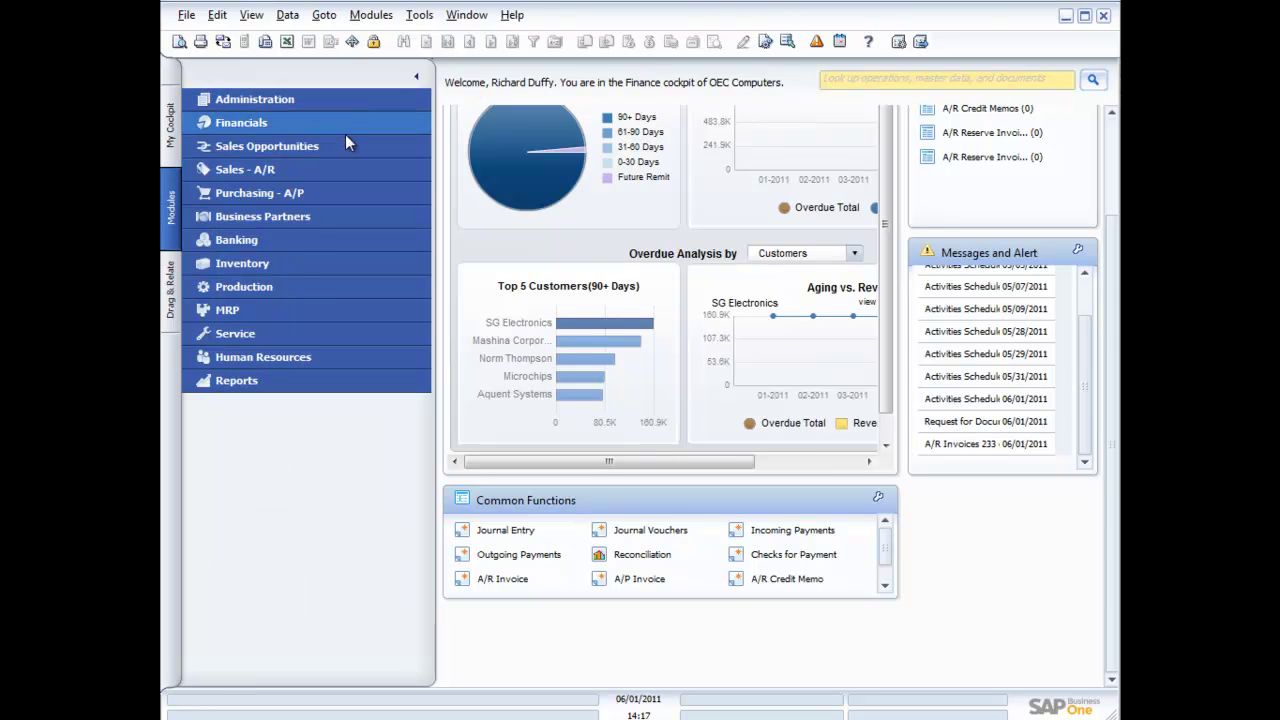
{"action": "left_click", "coordinate": [312, 147]}
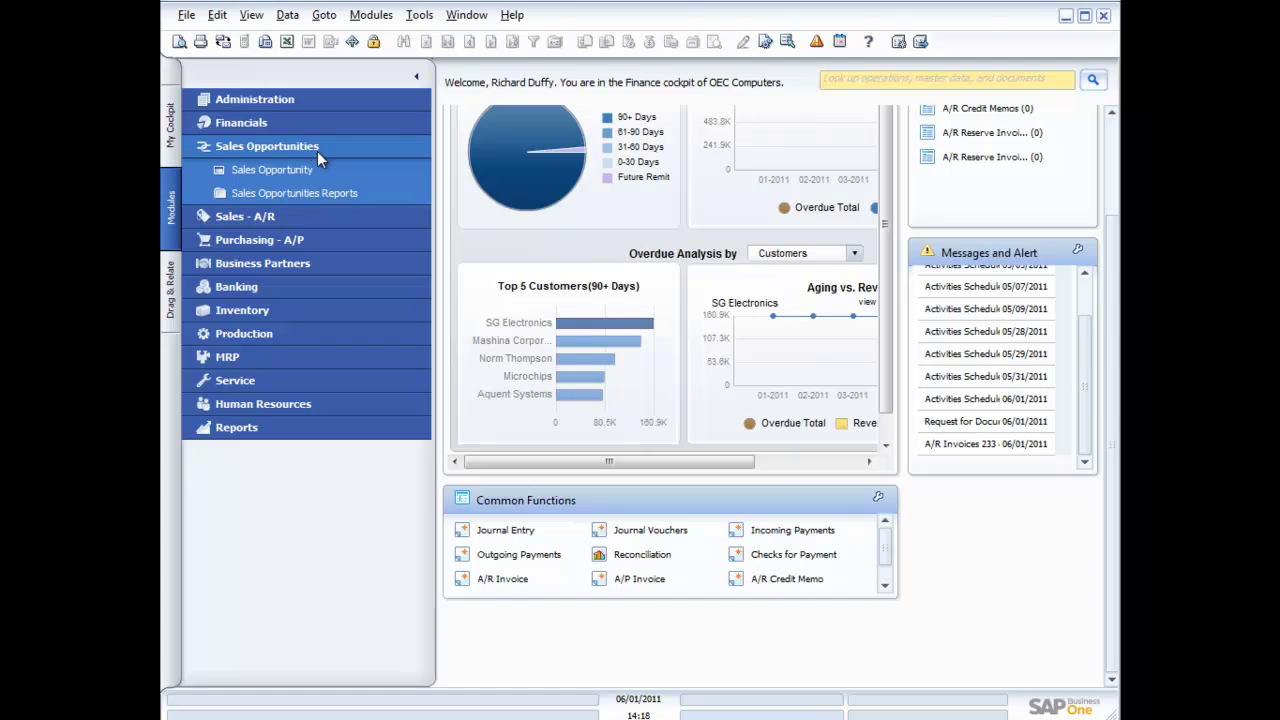
{"action": "left_click", "coordinate": [288, 170]}
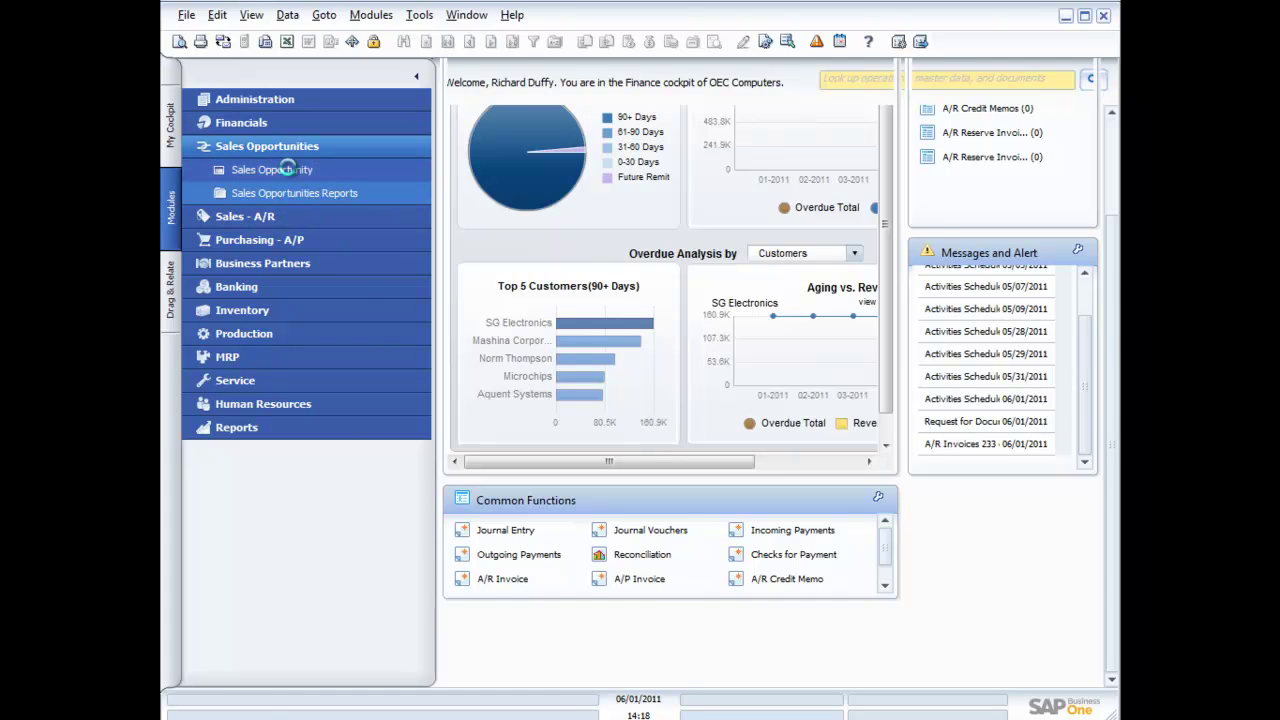
{"action": "left_click", "coordinate": [447, 42]}
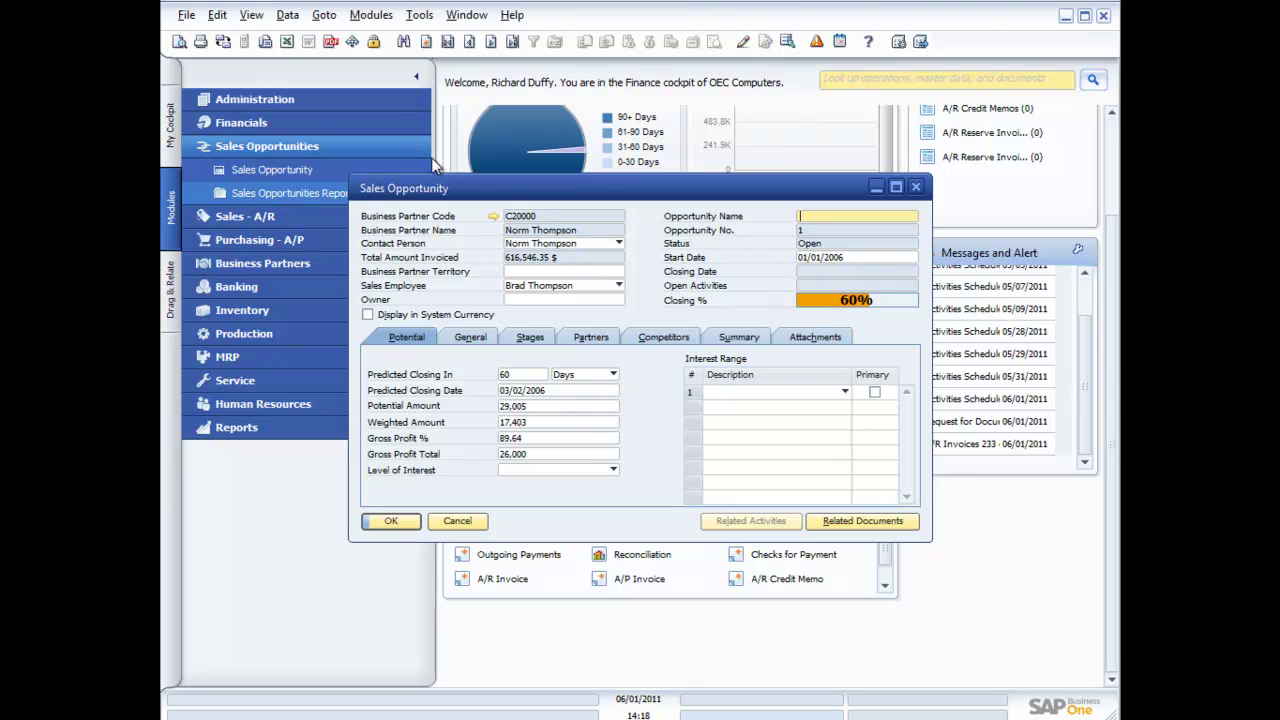
{"action": "left_click", "coordinate": [480, 336]}
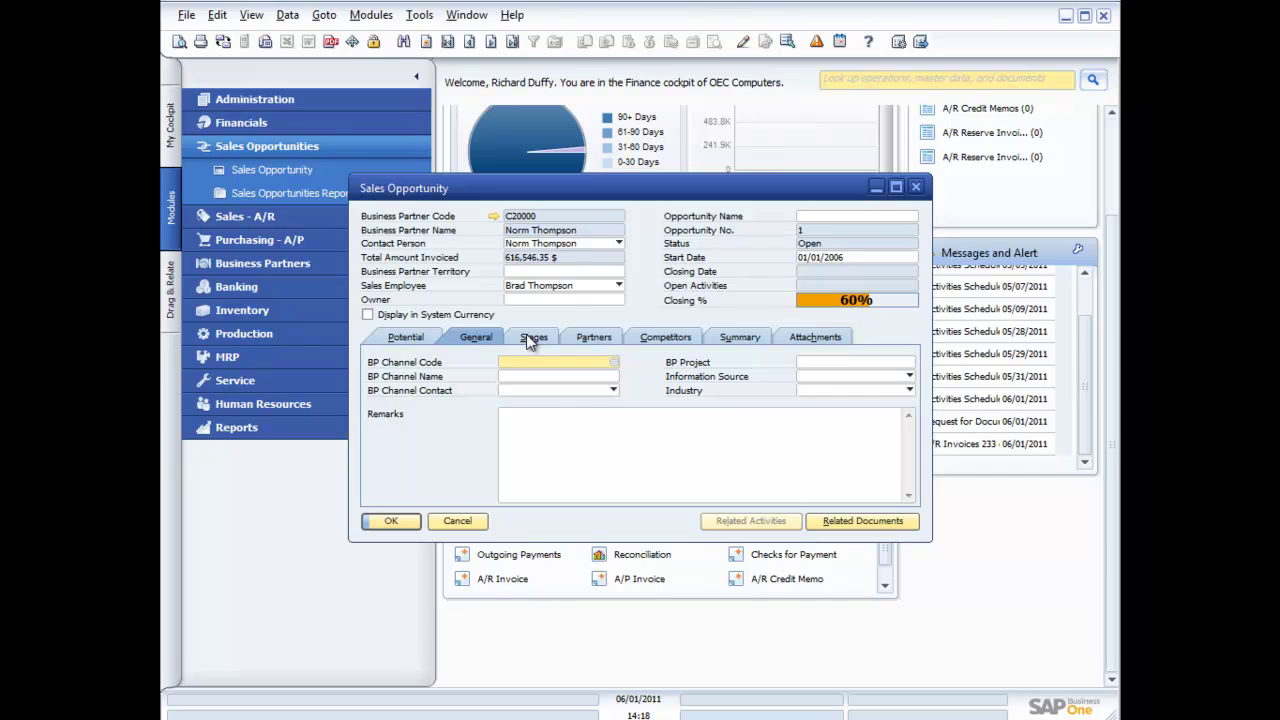
{"action": "left_click", "coordinate": [531, 338]}
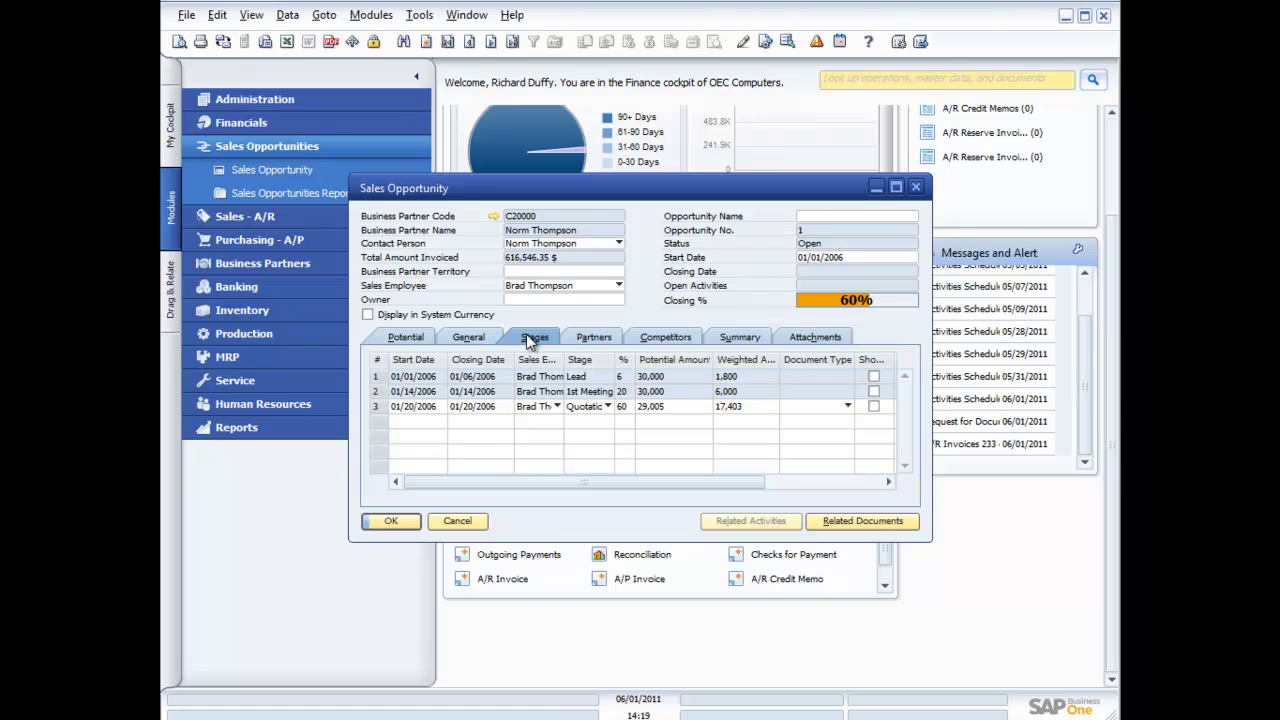
{"action": "left_click", "coordinate": [464, 523]}
Open the Opportunities Pipeline report from the Sales Opportunities reports.
{"action": "left_click", "coordinate": [257, 190]}
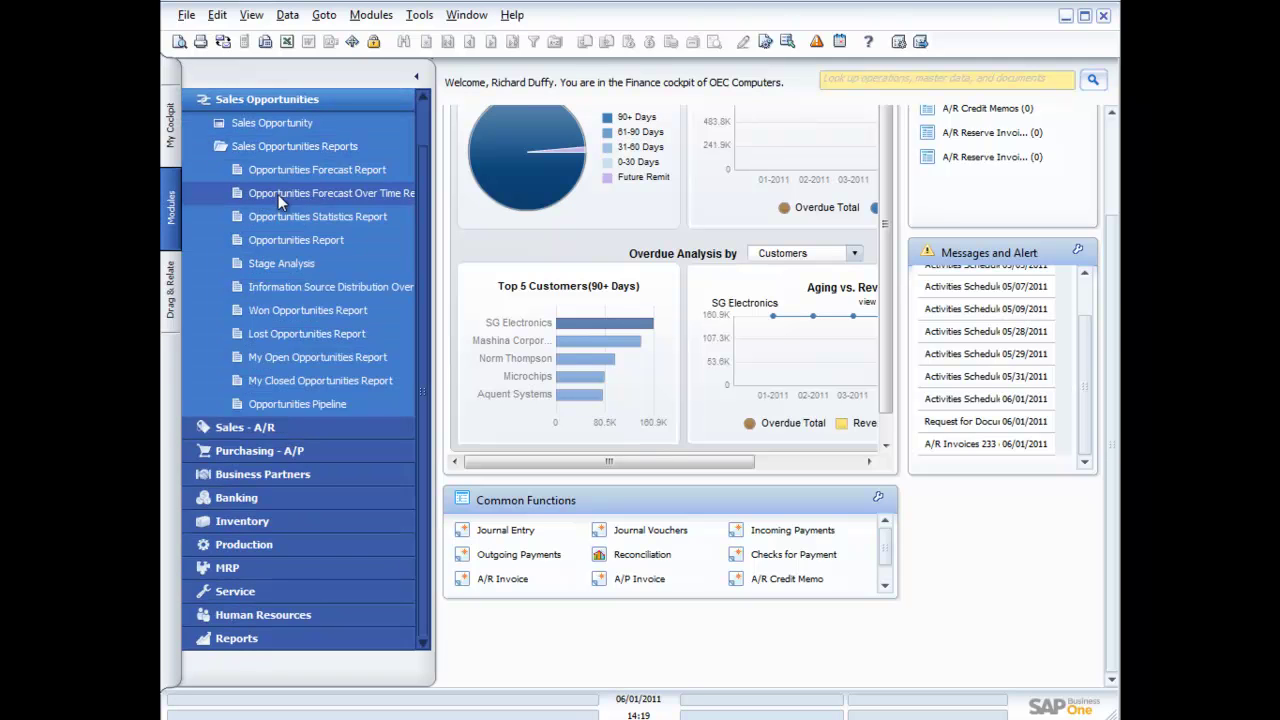
{"action": "left_click", "coordinate": [319, 403]}
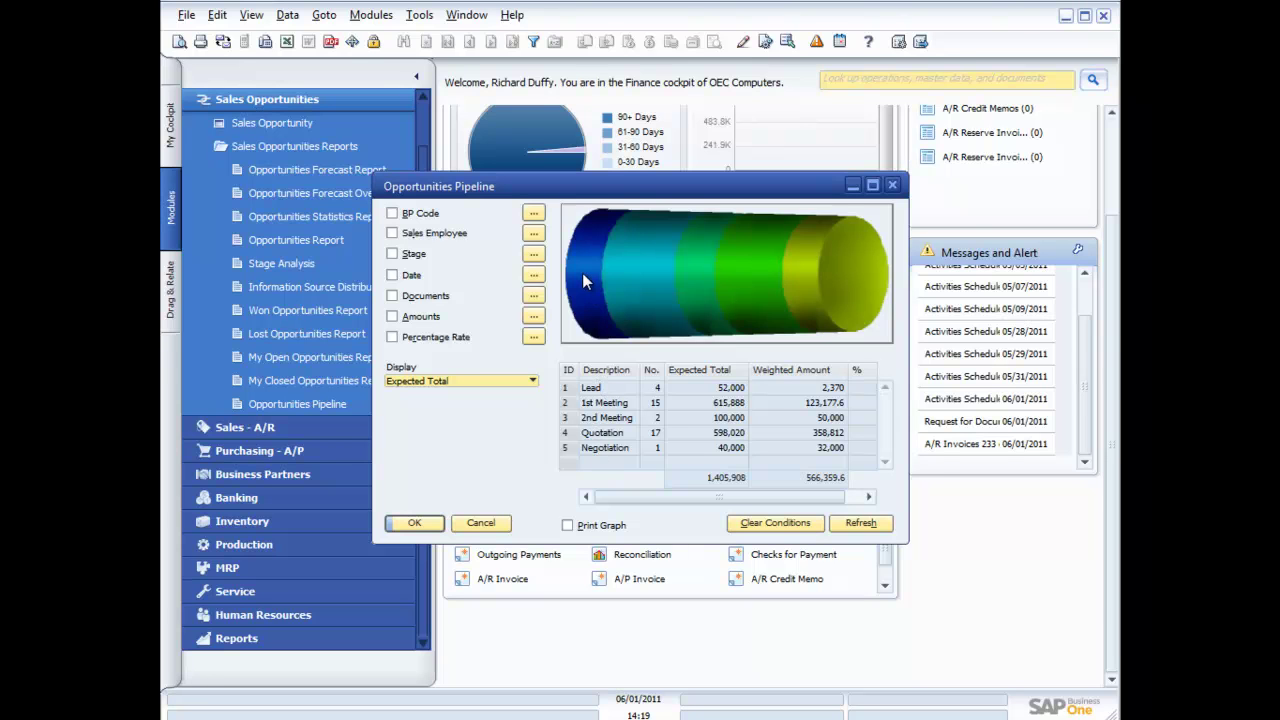
Examine the Lead and 1st Meeting stages of the pipeline chart, viewing the list of opportunities behind 1st Meeting and closing it.
{"action": "mouse_move", "coordinate": [582, 273]}
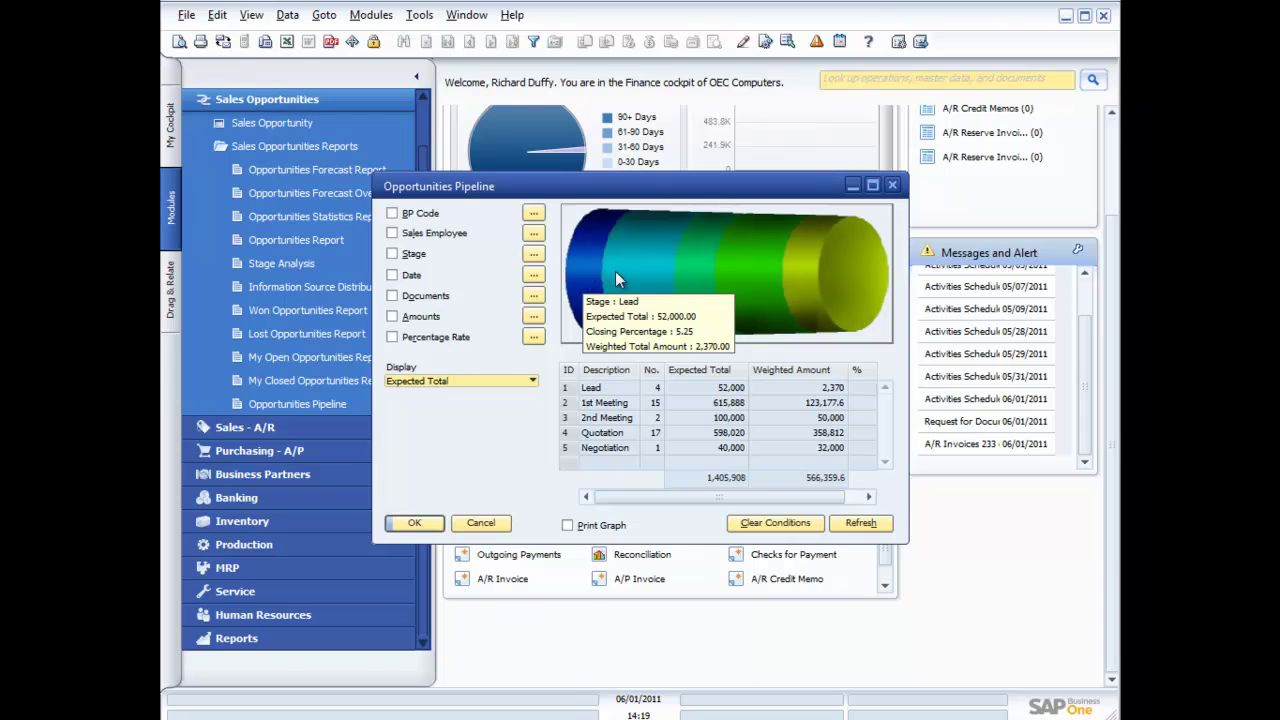
{"action": "mouse_move", "coordinate": [643, 270]}
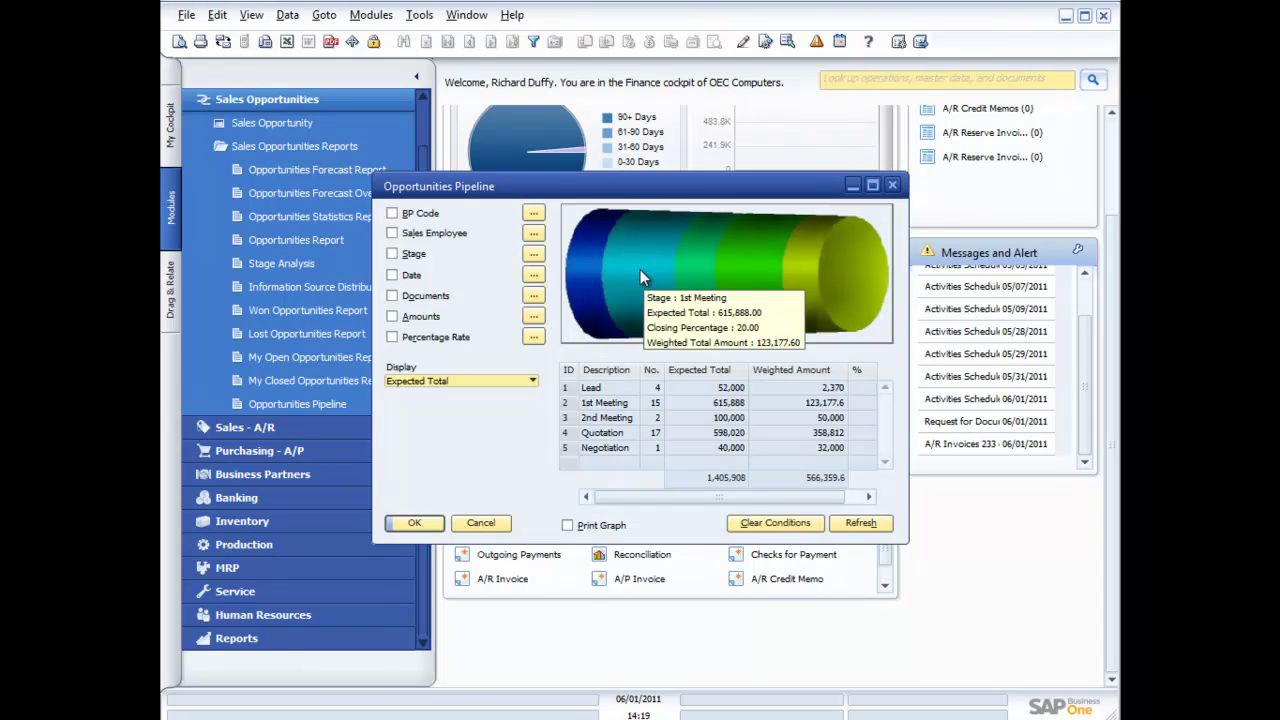
{"action": "double_click", "coordinate": [640, 269]}
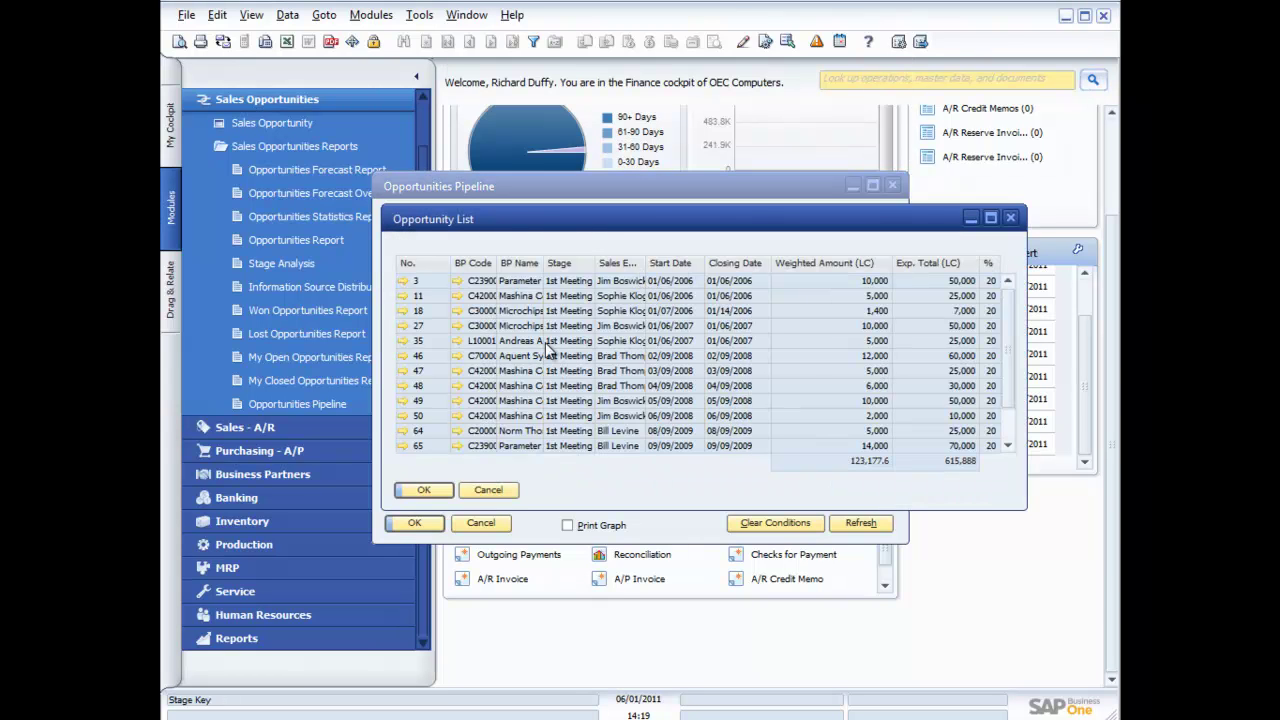
{"action": "left_click", "coordinate": [1010, 218]}
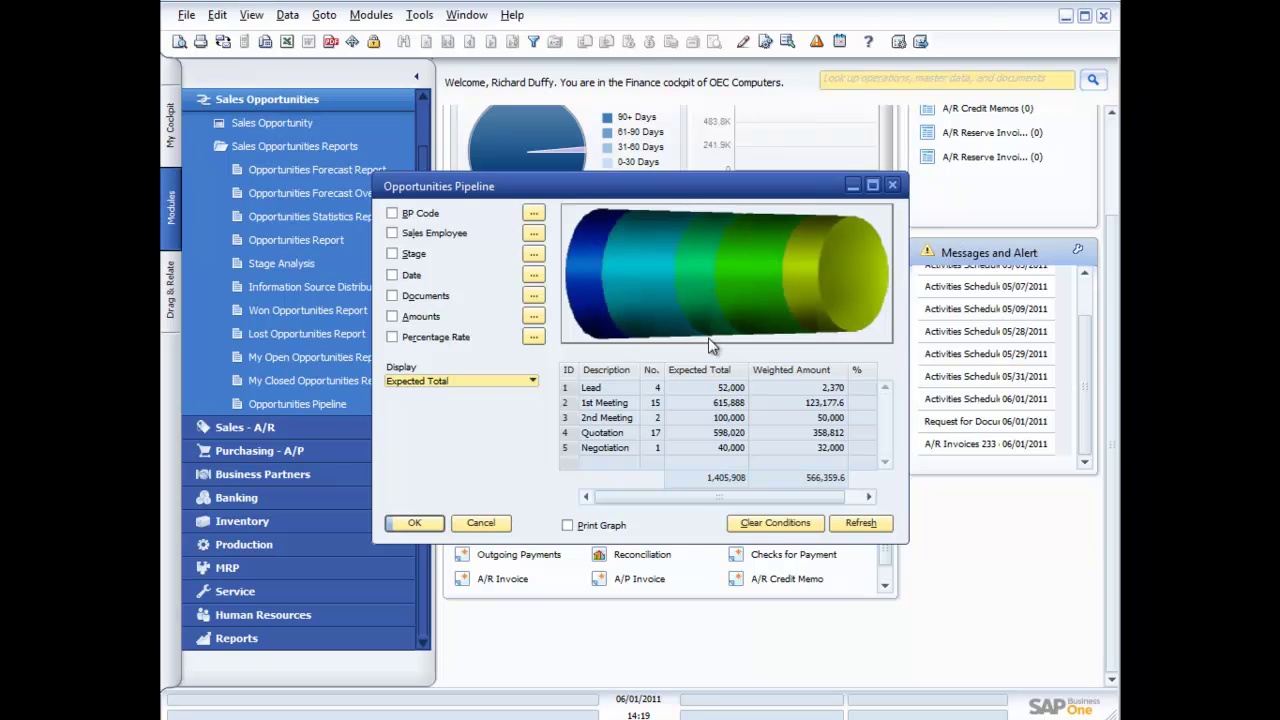
Play the Dynamic Opportunity Analysis, view the details of opportunity 6 from its bubble, and close the record, the analysis and the pipeline report.
{"action": "left_click", "coordinate": [324, 15]}
{"action": "left_click", "coordinate": [324, 15]}
{"action": "left_click", "coordinate": [336, 40]}
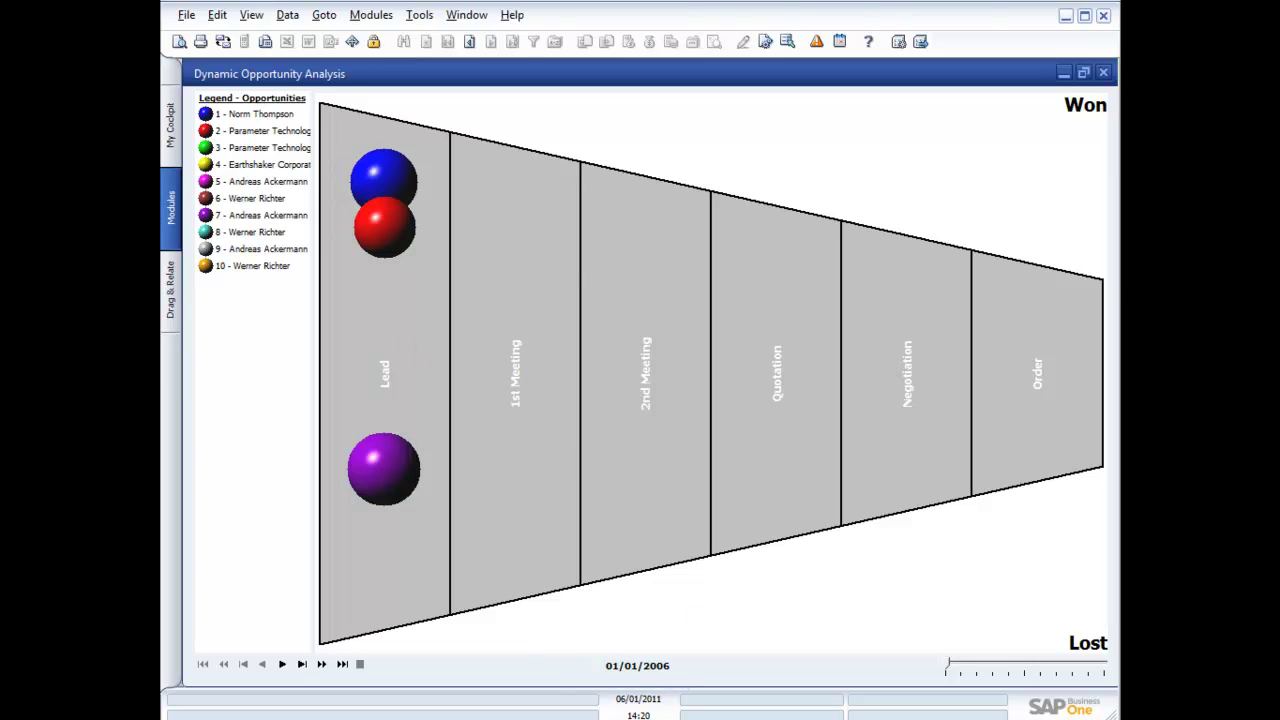
{"action": "left_click", "coordinate": [283, 667]}
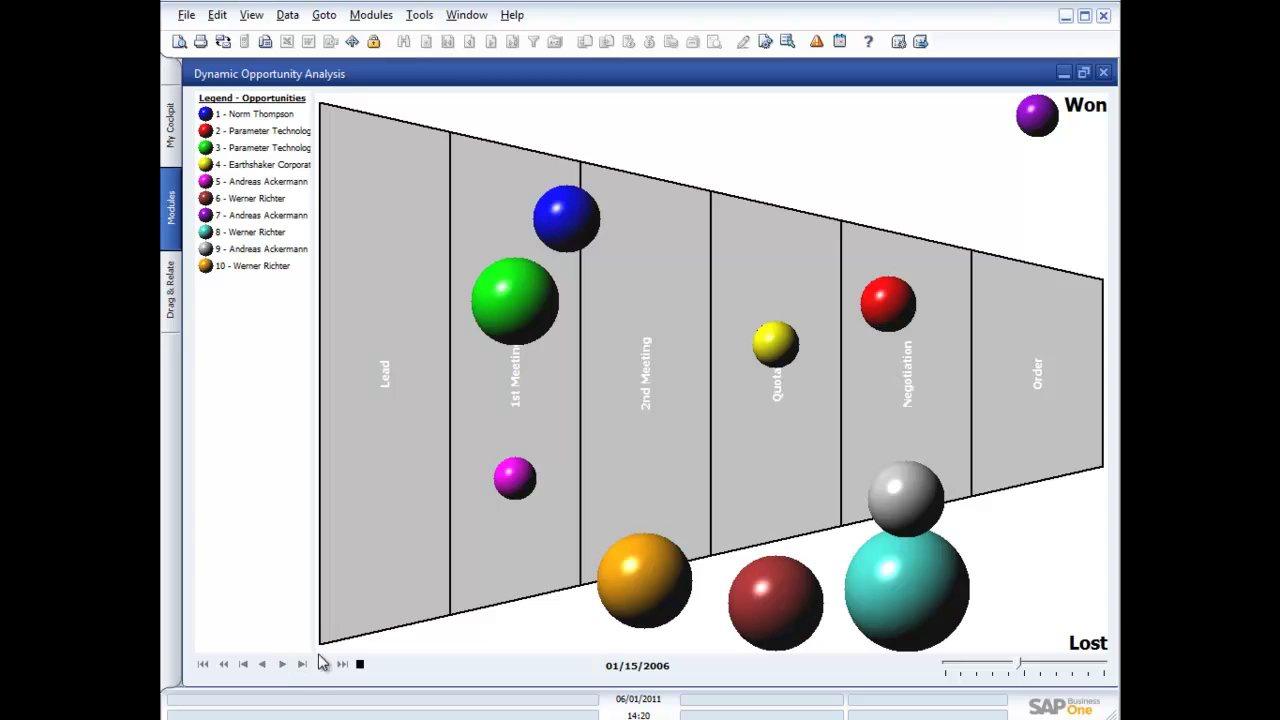
{"action": "double_click", "coordinate": [767, 606]}
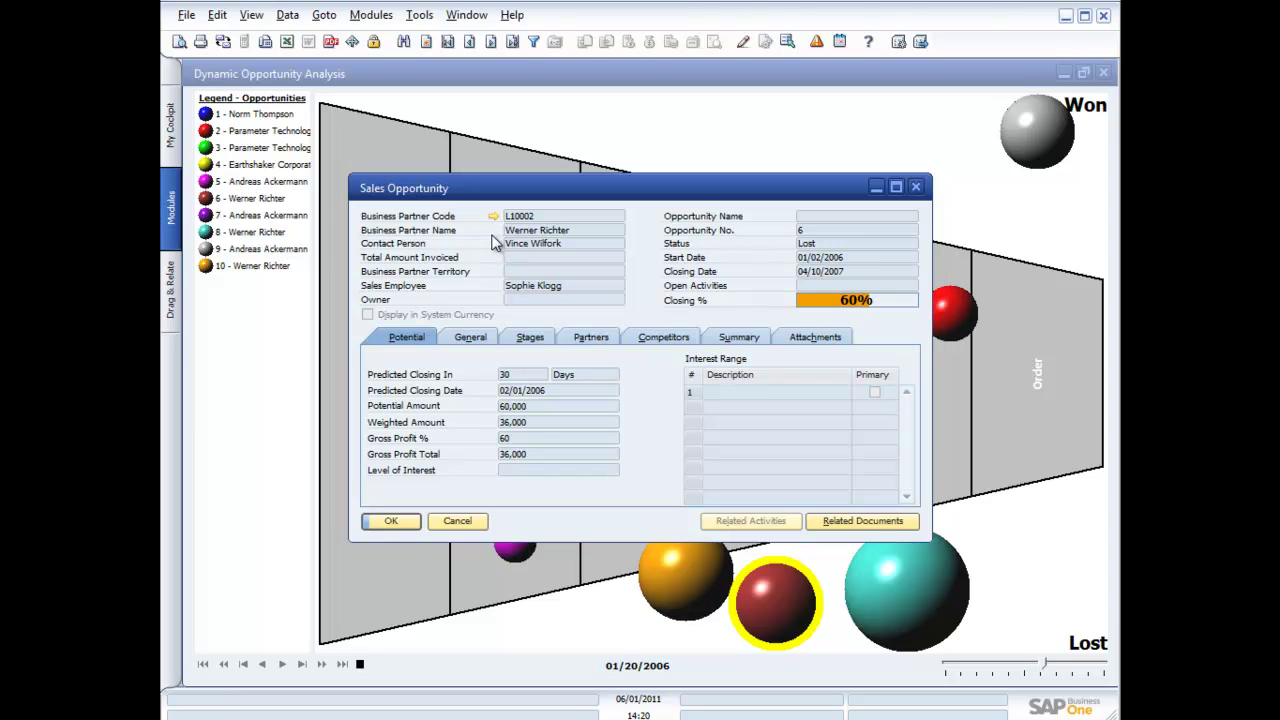
{"action": "left_click", "coordinate": [463, 520]}
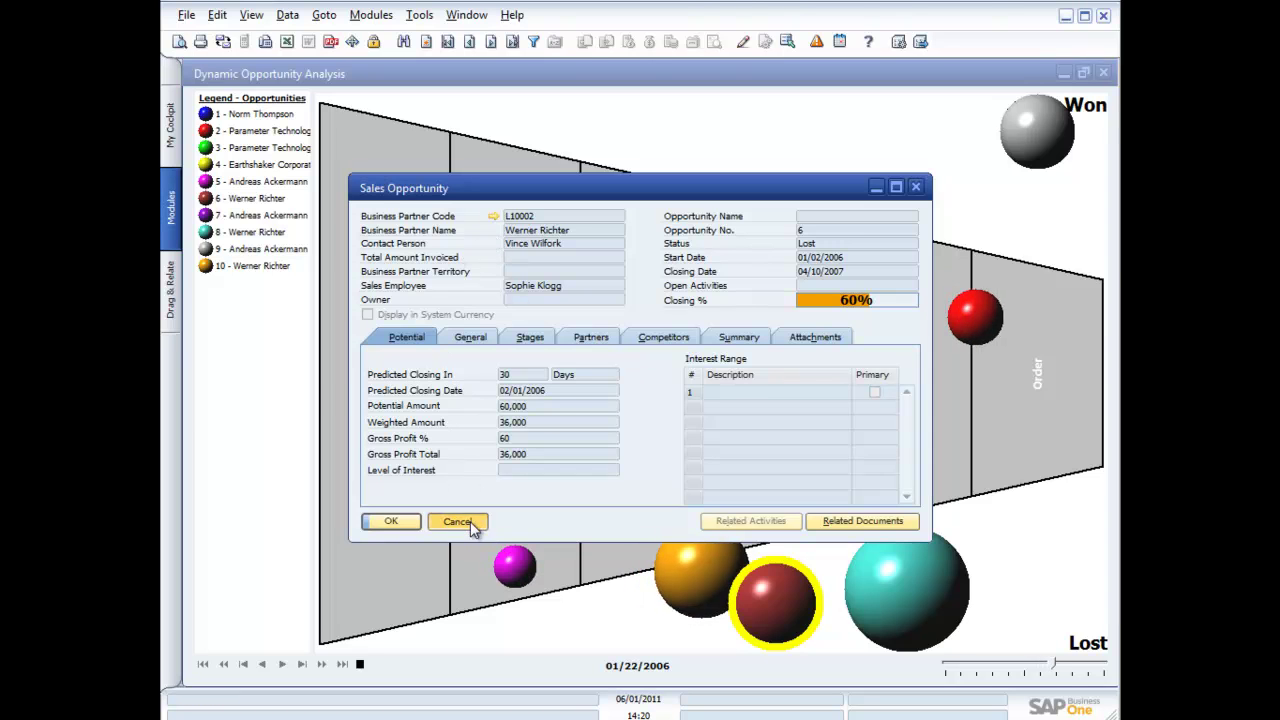
{"action": "left_click", "coordinate": [1104, 74]}
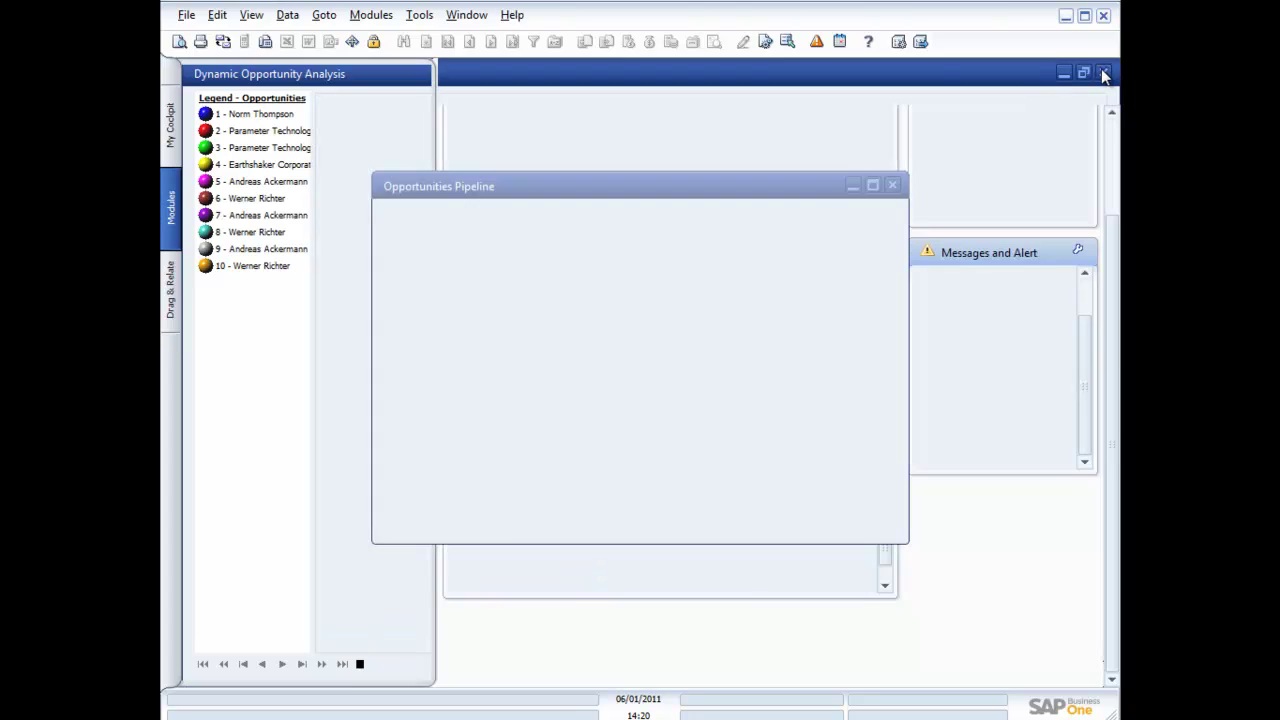
{"action": "left_click", "coordinate": [894, 186]}
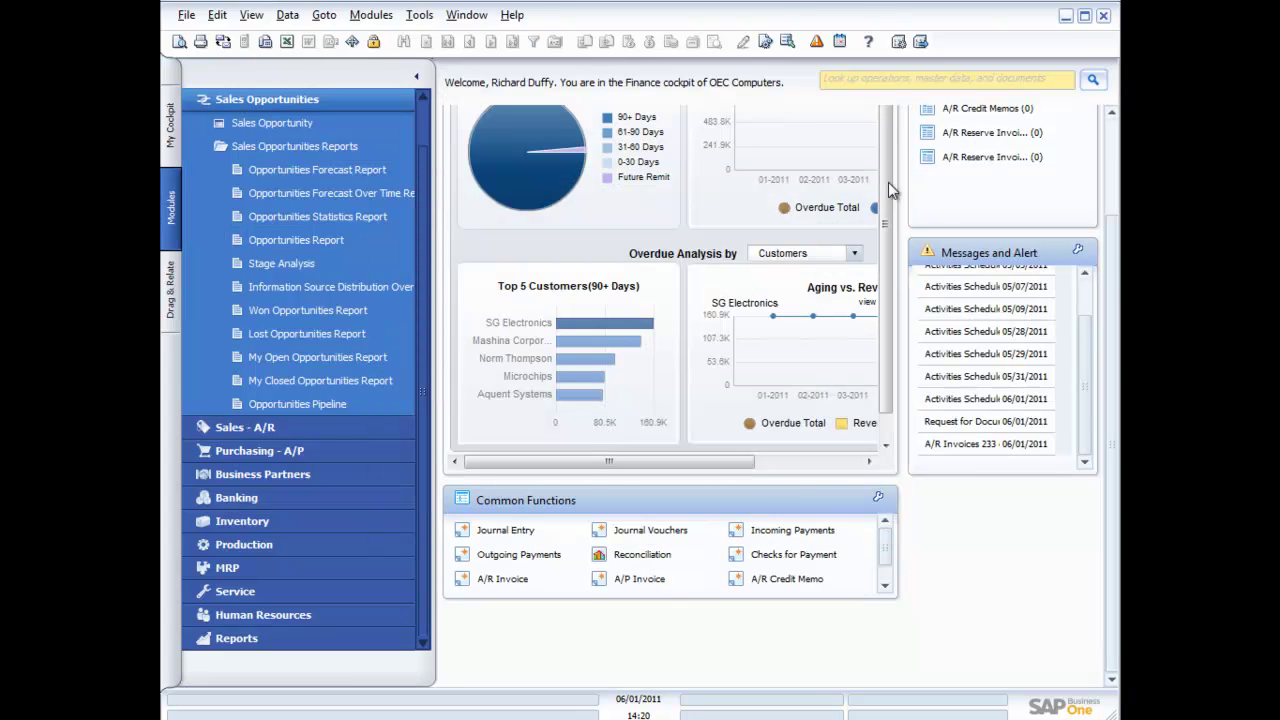